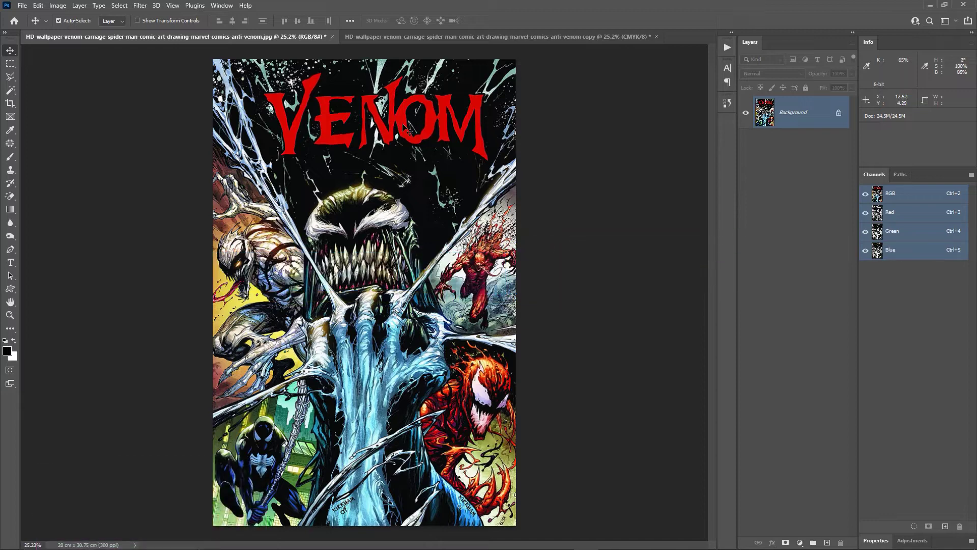
Open the saved halftone actions list to check it, then collapse it again.
click(726, 48)
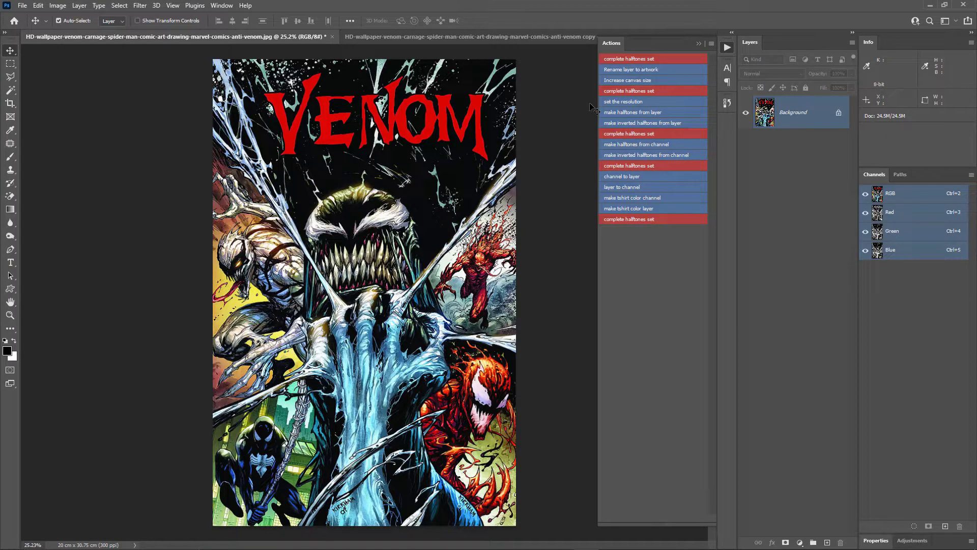
click(699, 43)
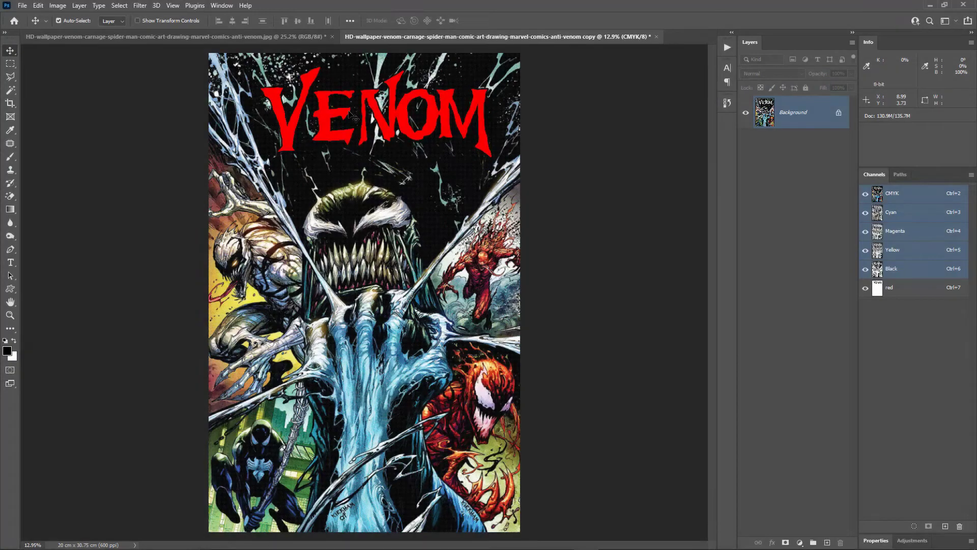
View the Cyan, Magenta, Yellow, Black and red channels one at a time, then return to the CMYK composite.
click(896, 213)
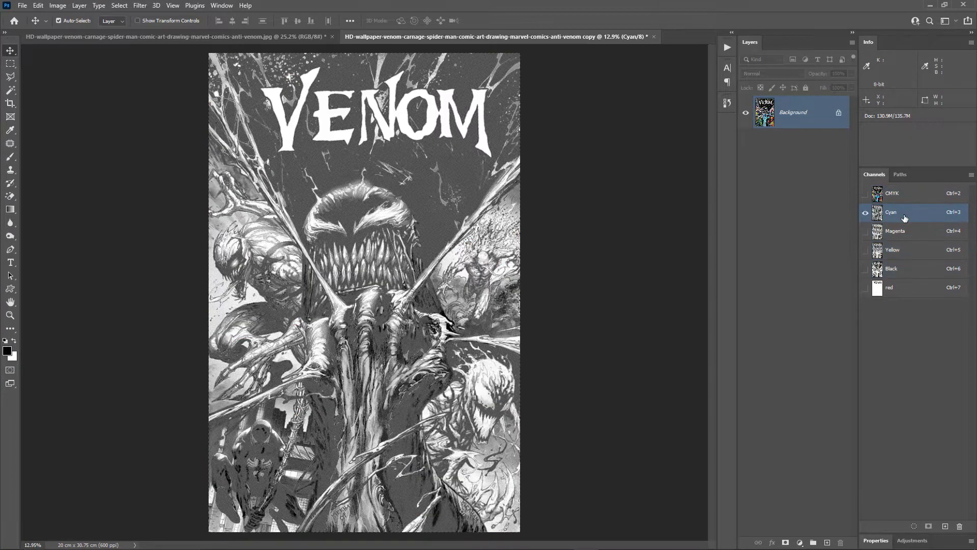
click(906, 235)
click(904, 252)
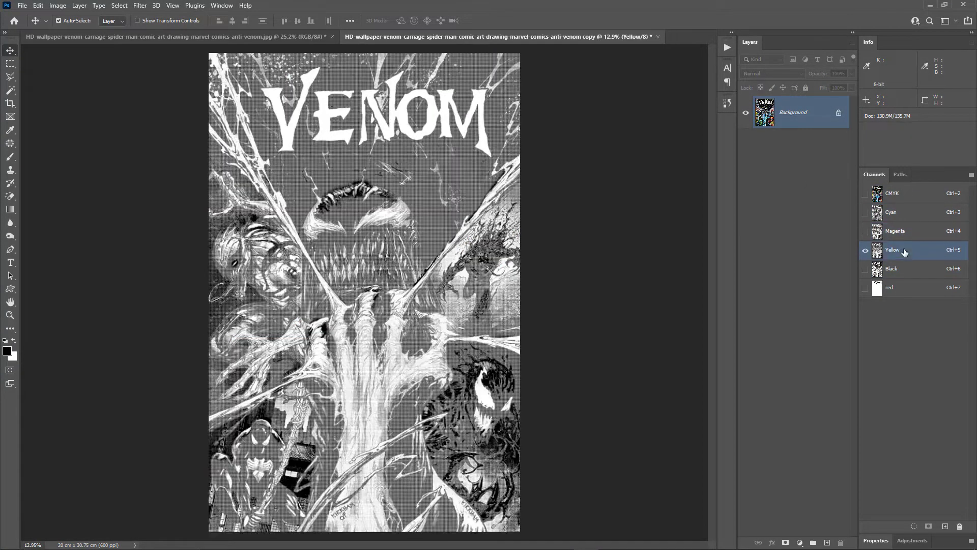
click(903, 271)
click(895, 291)
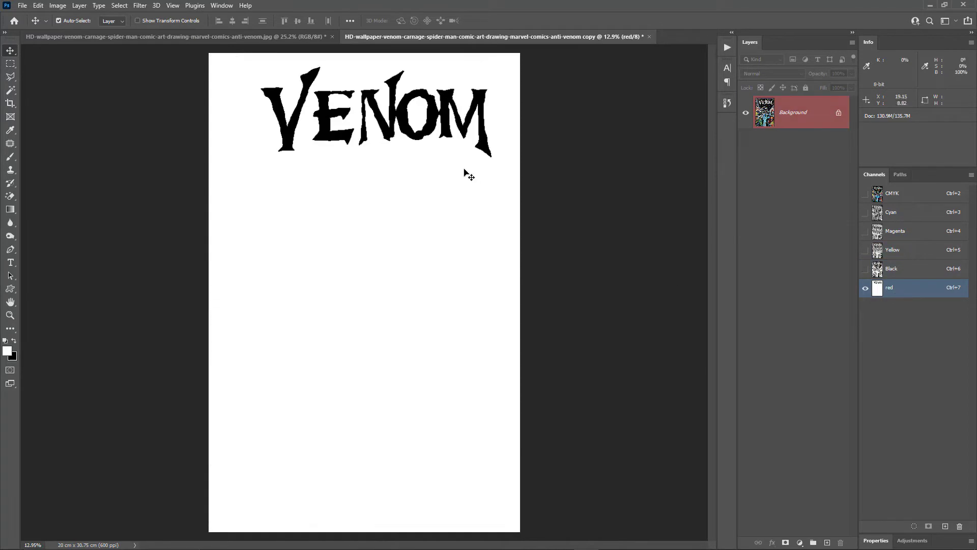
click(905, 196)
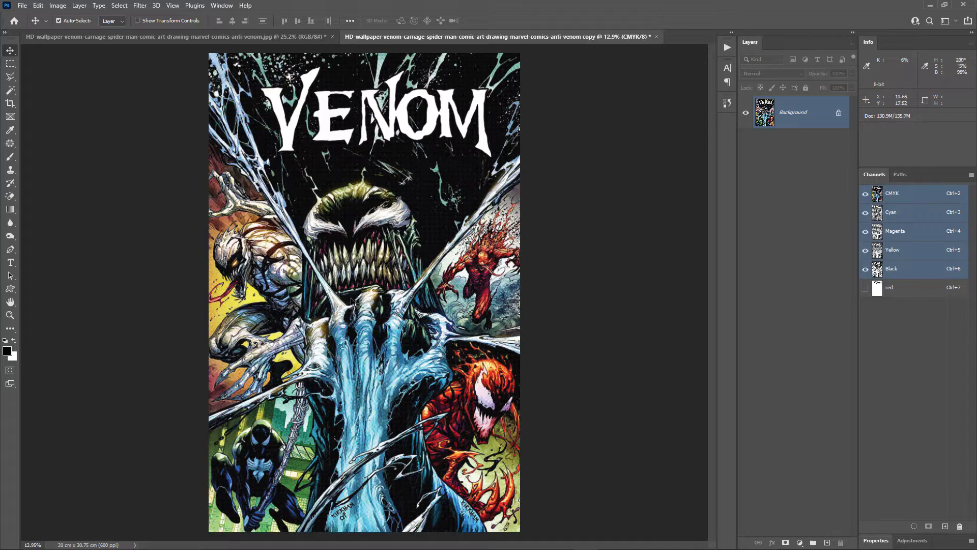
scroll(346, 232, up, 3)
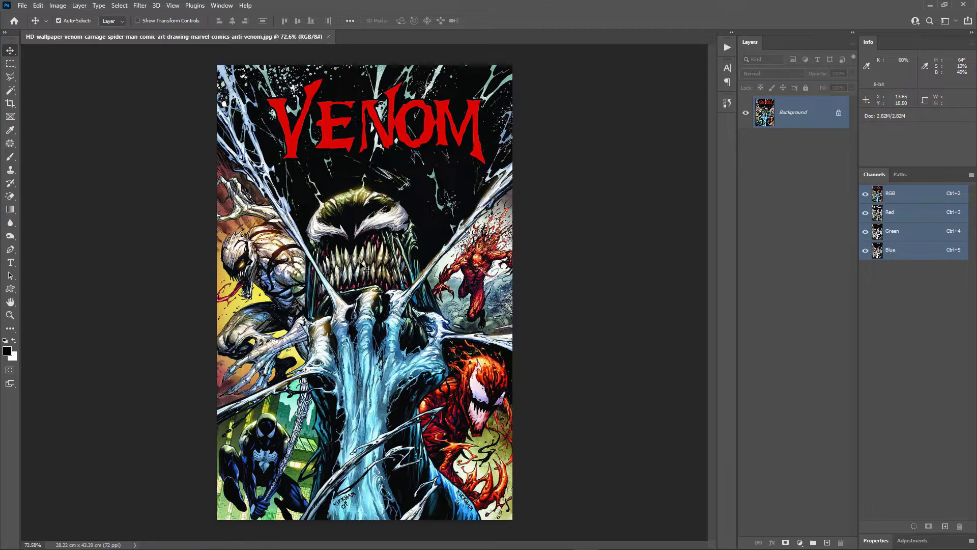
In Image Size, set resolution to 300 pixels/inch and width to 20 cm.
click(58, 5)
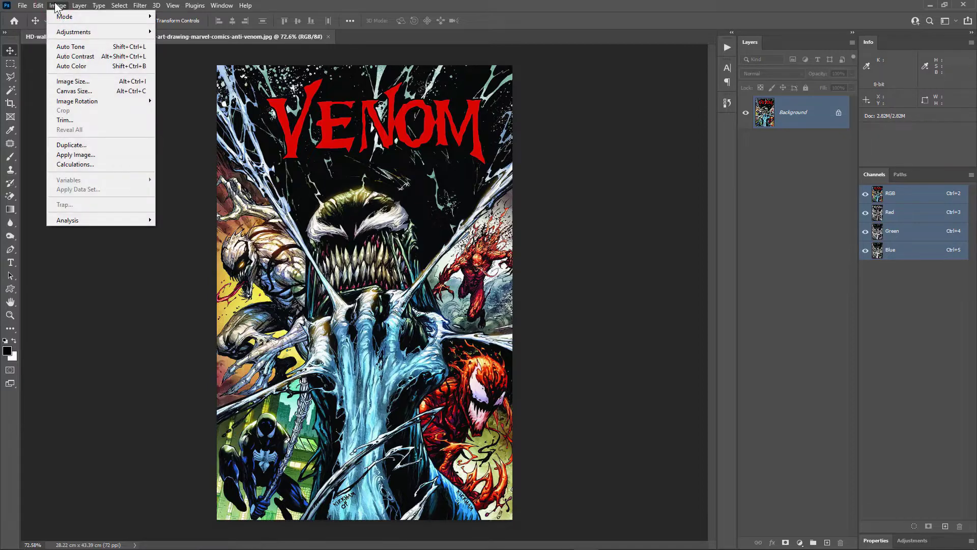
click(104, 79)
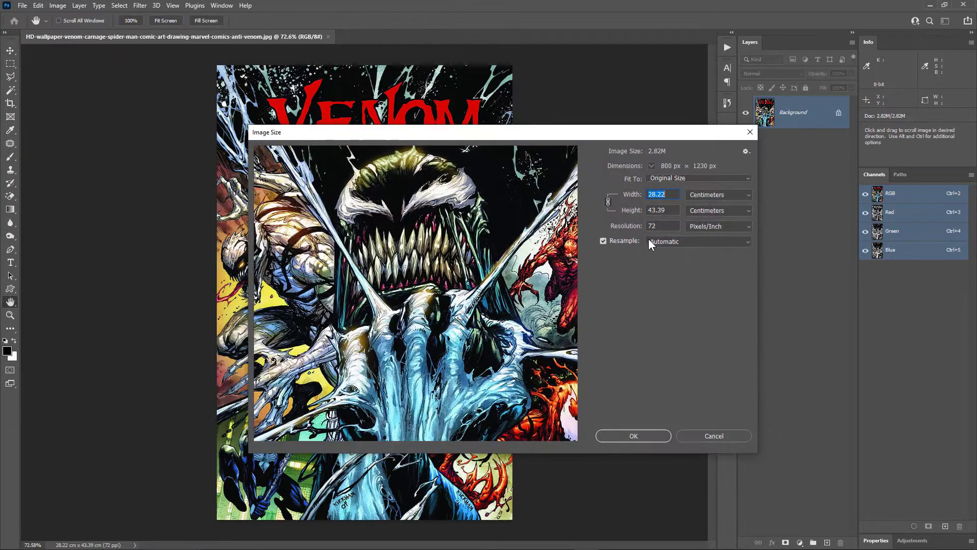
double_click(662, 225)
text(3)
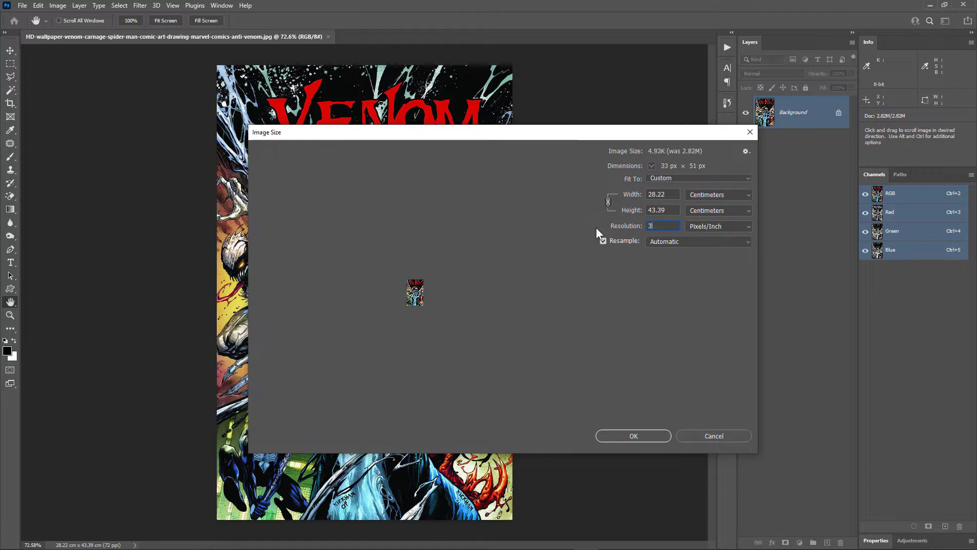
text(00)
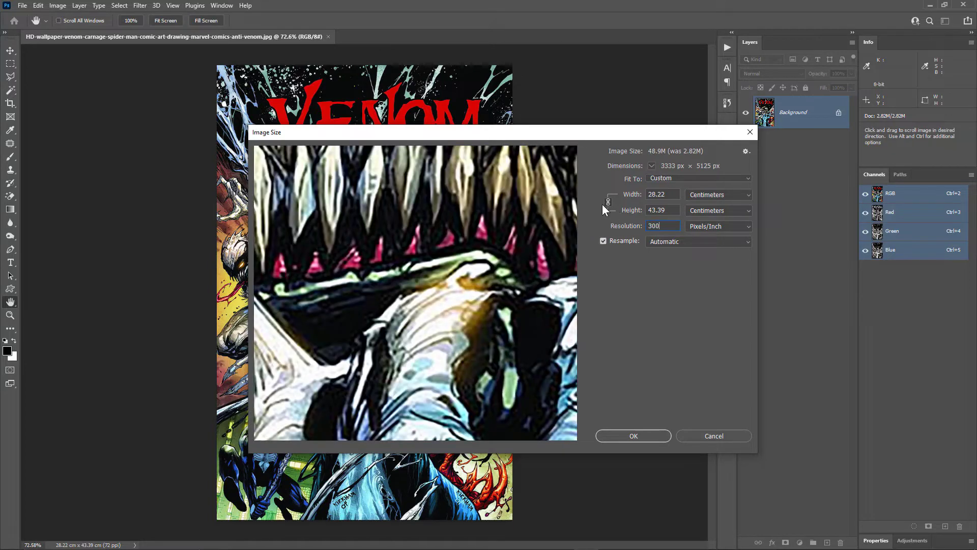
double_click(662, 194)
text(20)
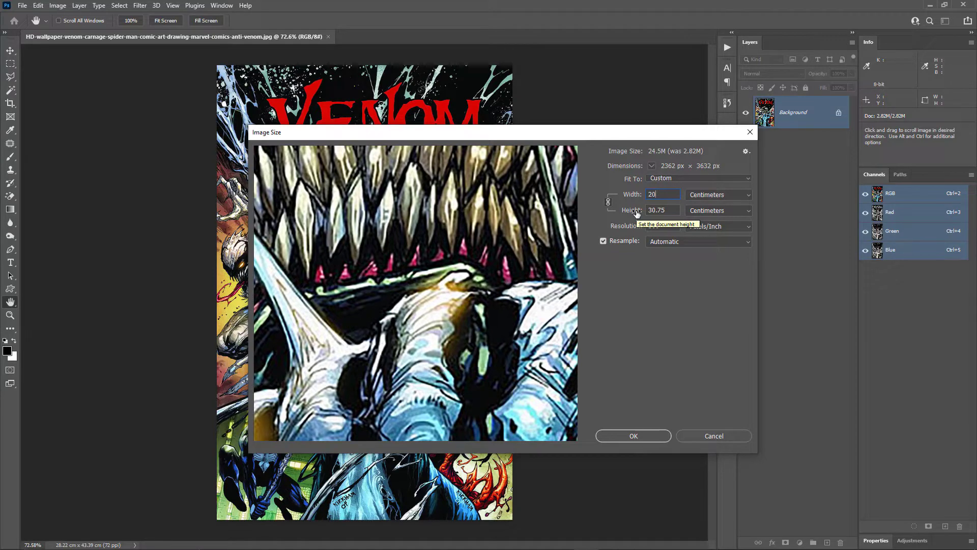
click(642, 436)
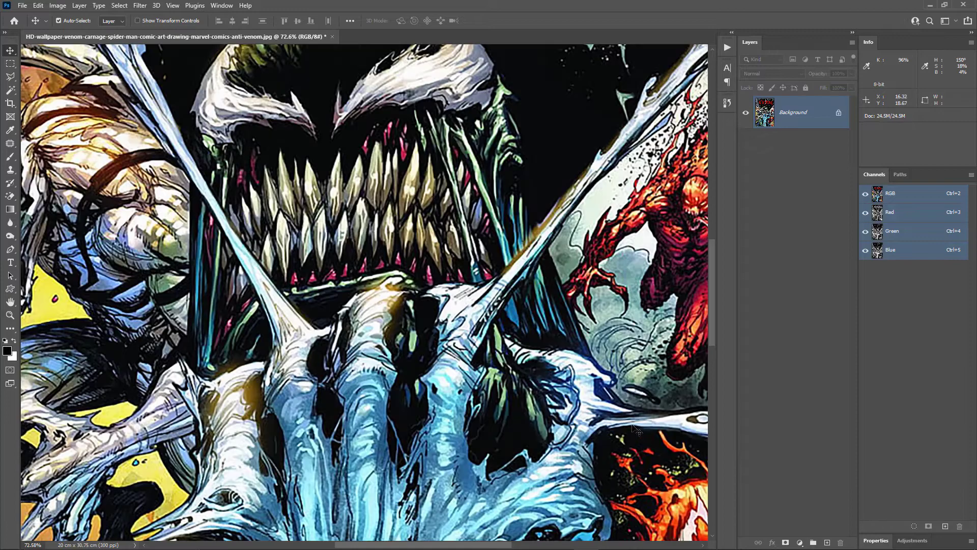
scroll(601, 365, down, 5)
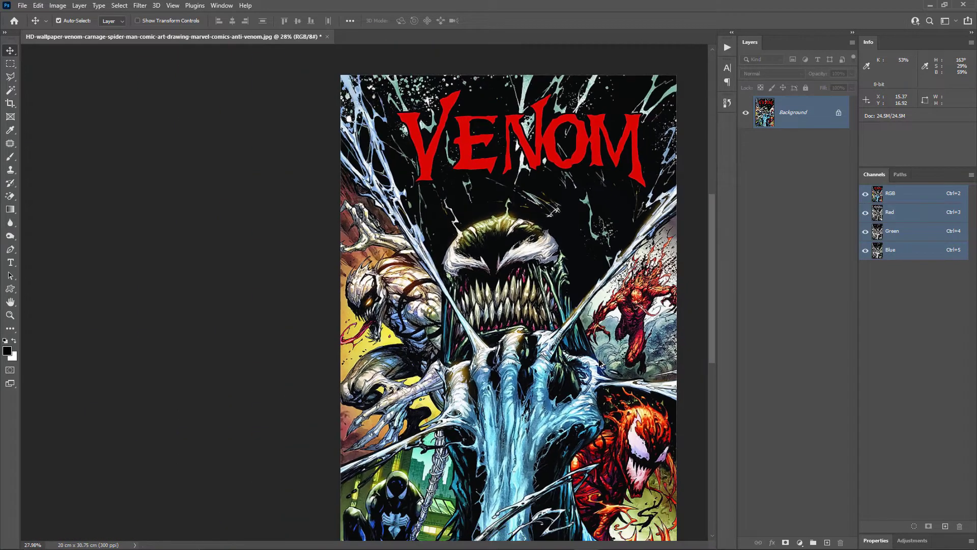
scroll(601, 365, down, 1)
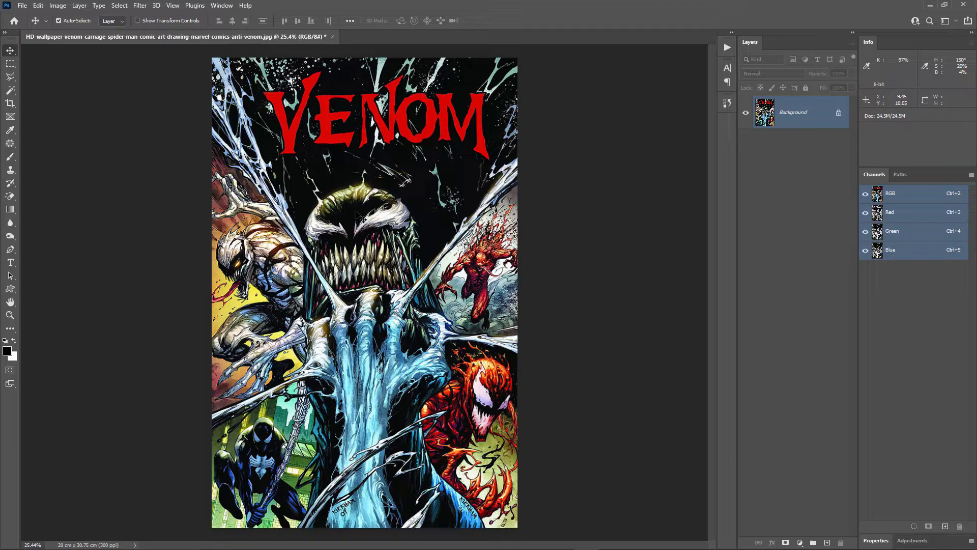
Switch the image mode to CMYK Color, accepting the U.S. Web Coated (SWOP) v2 profile.
click(58, 5)
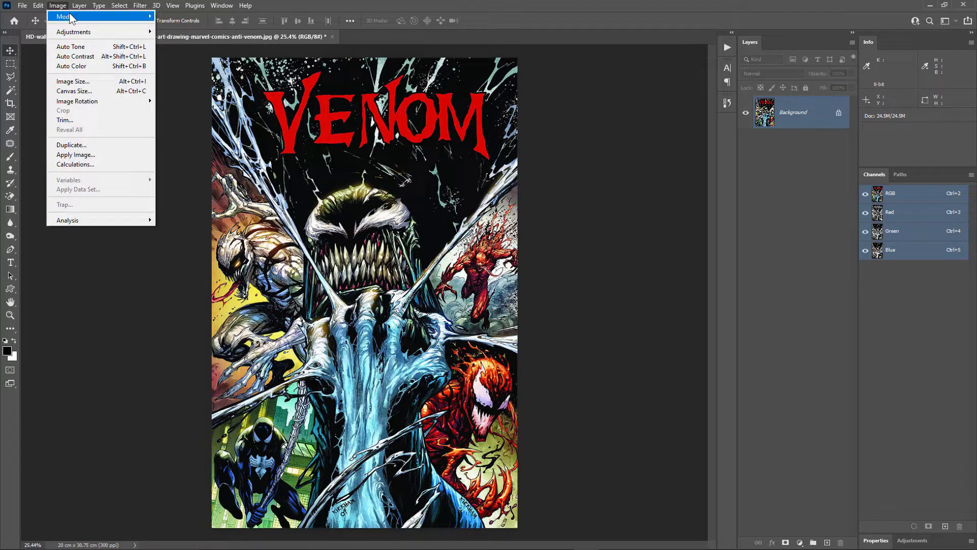
mouse_move(70, 17)
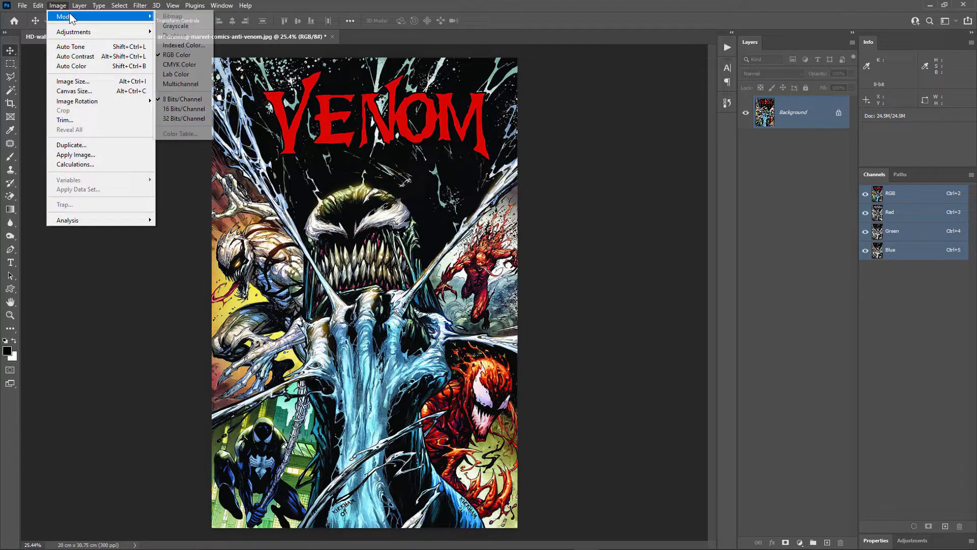
click(182, 65)
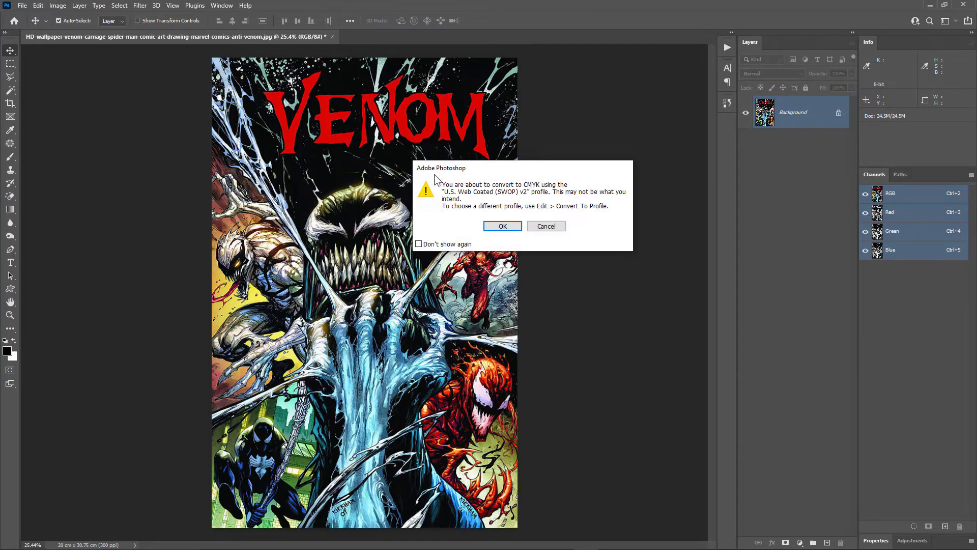
click(502, 226)
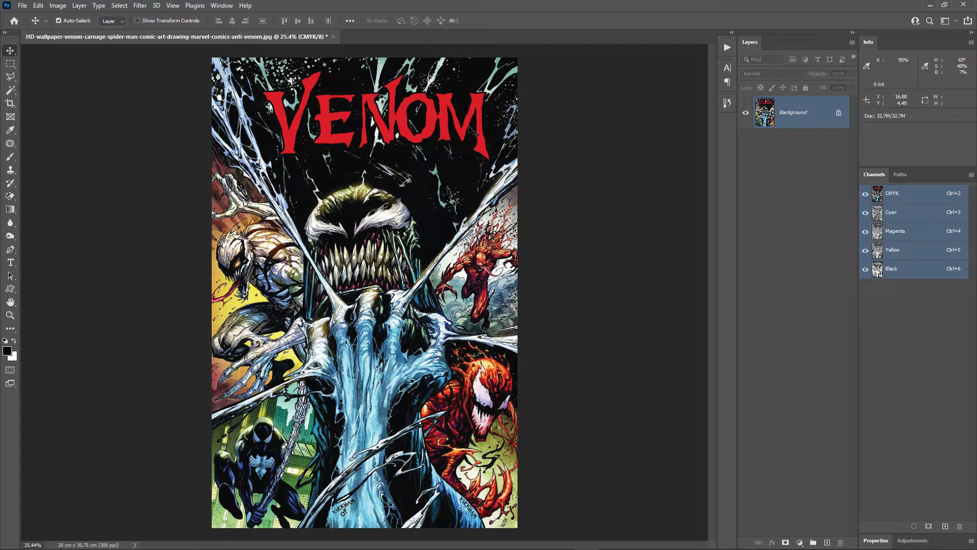
click(885, 234)
click(893, 252)
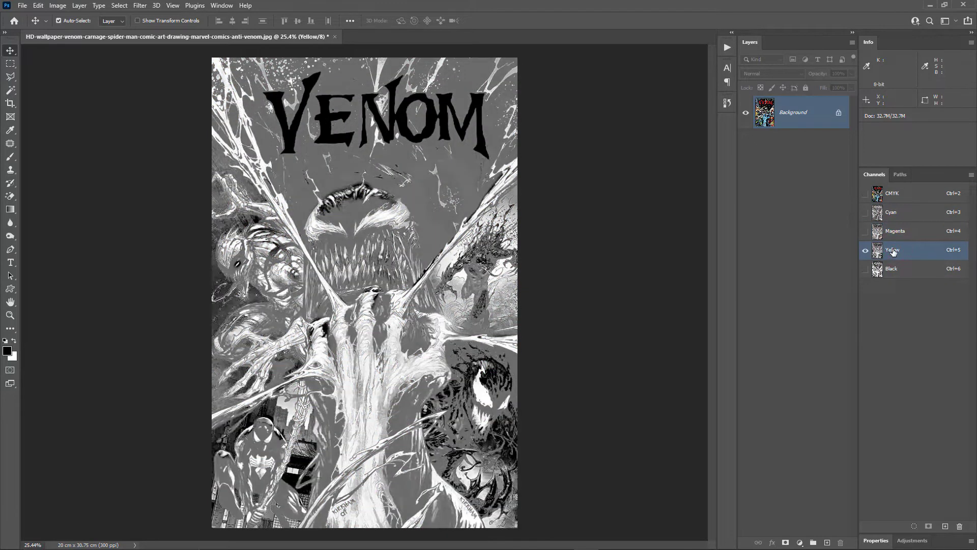
click(892, 197)
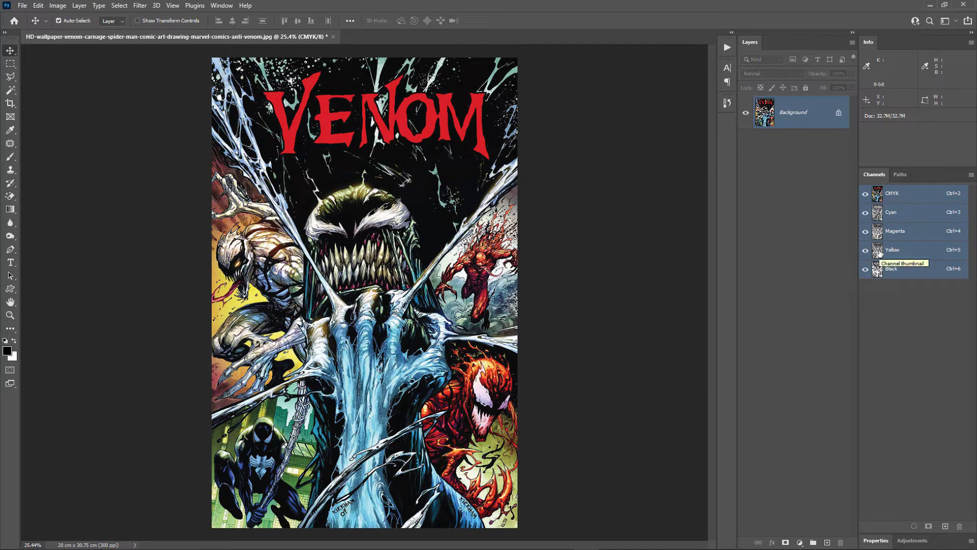
With the Magic Wand, select the red V, E and N letters and save them as channel Alpha 1.
click(13, 87)
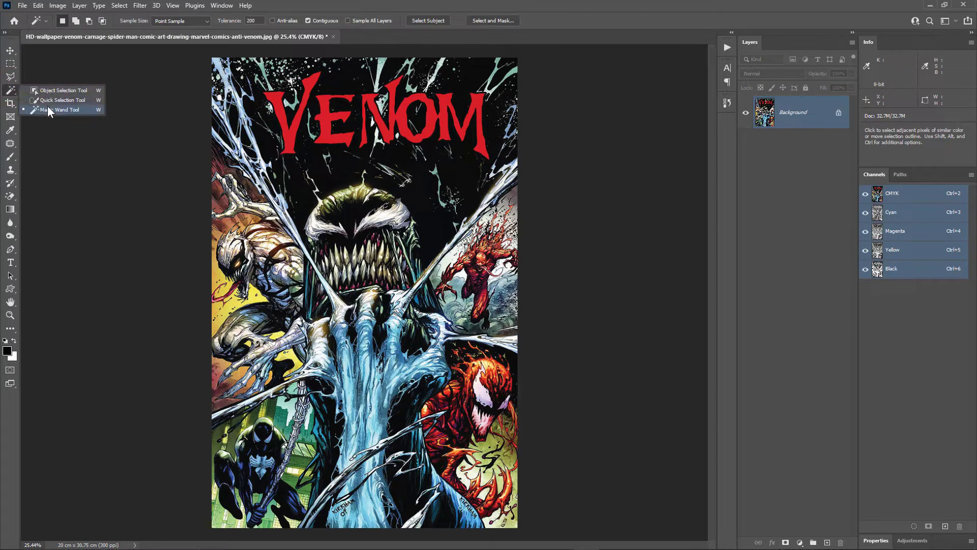
click(48, 108)
scroll(422, 86, up, 5)
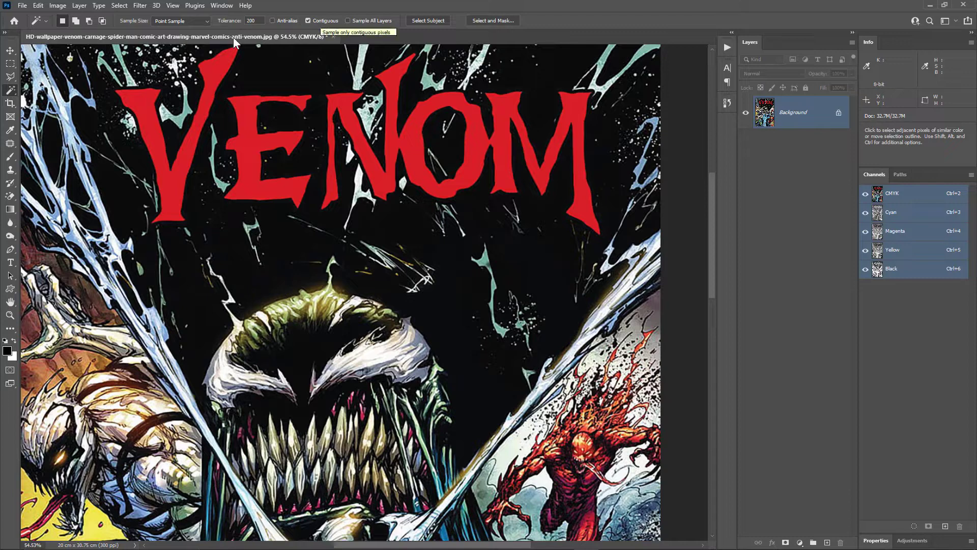
click(221, 68)
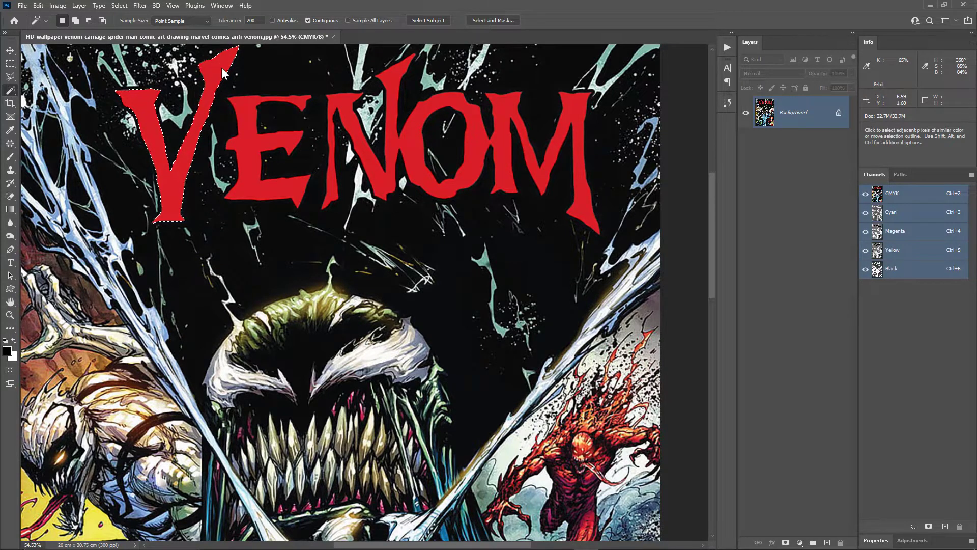
shift+click(246, 116)
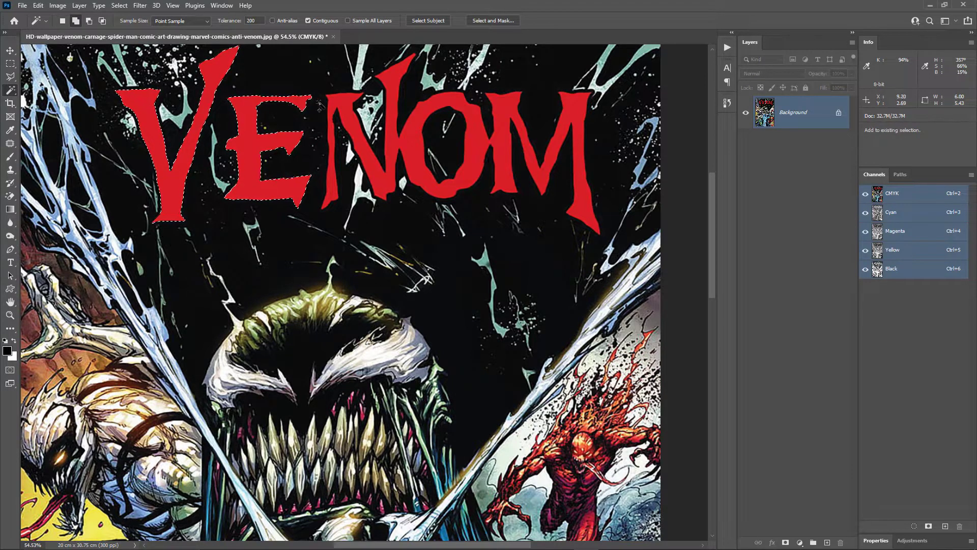
shift+click(328, 190)
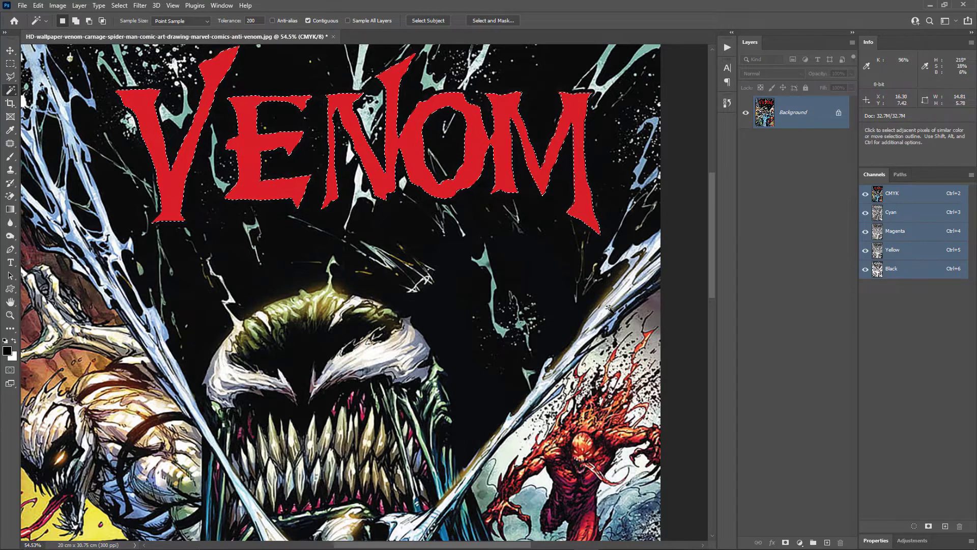
click(928, 526)
Save the lettering as a channel, deselect, invert it to black-on-white, and name it 'red'.
click(909, 293)
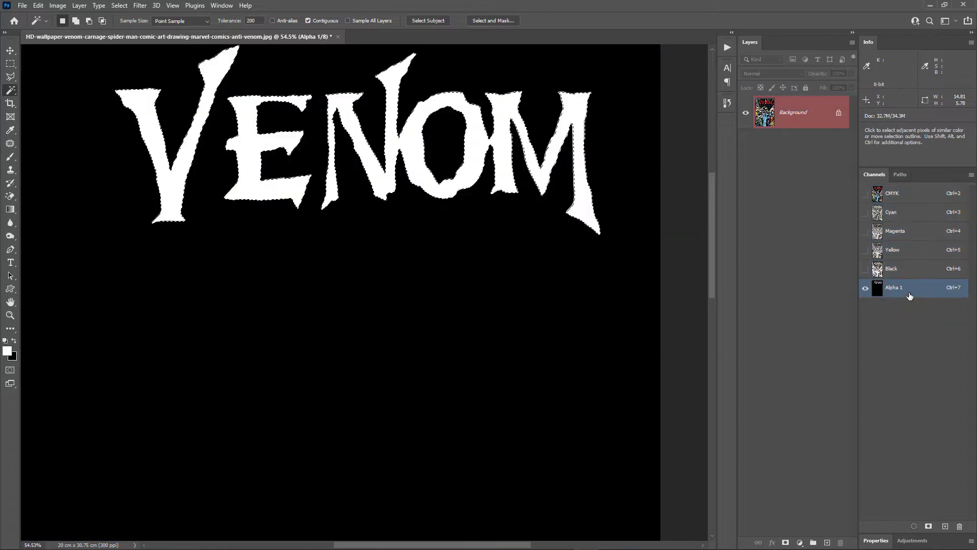
key(ctrl)
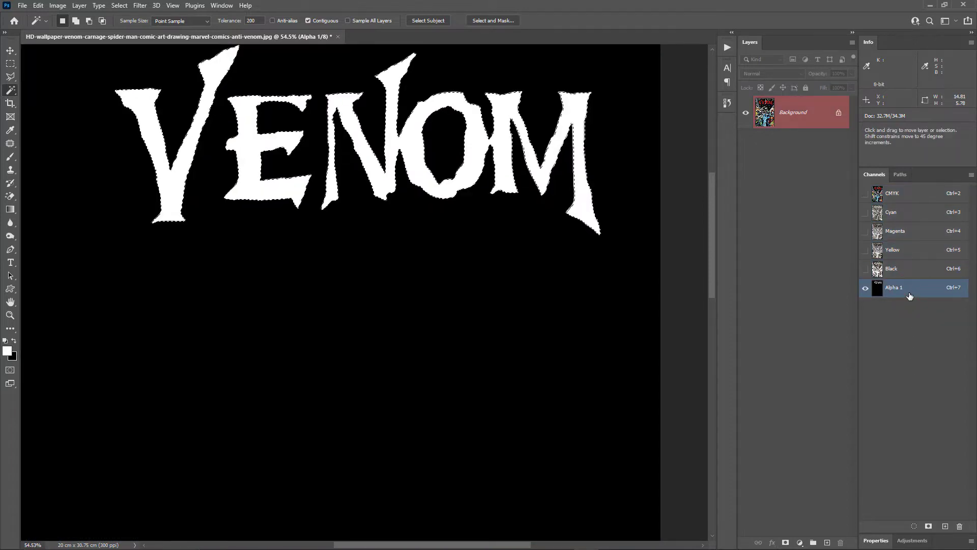
key(ctrl+d)
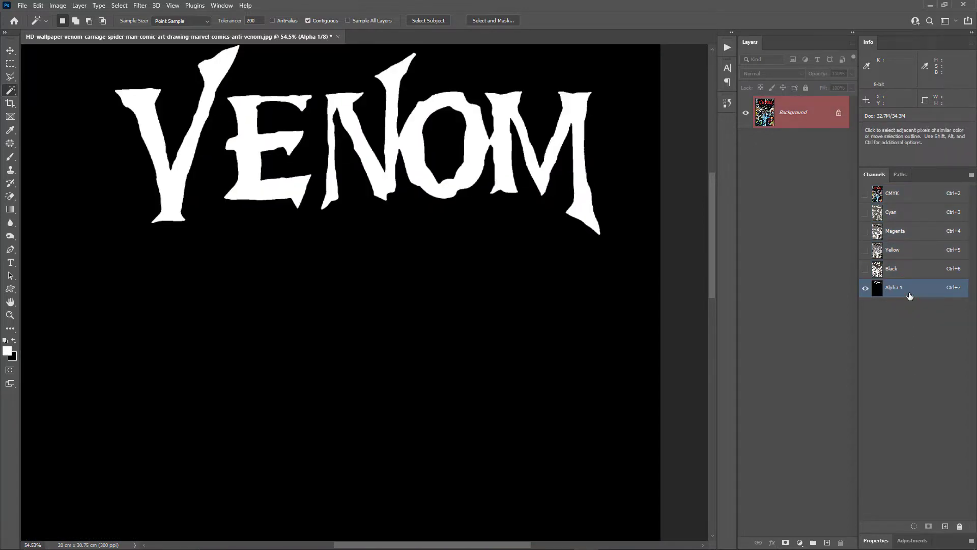
key(ctrl)
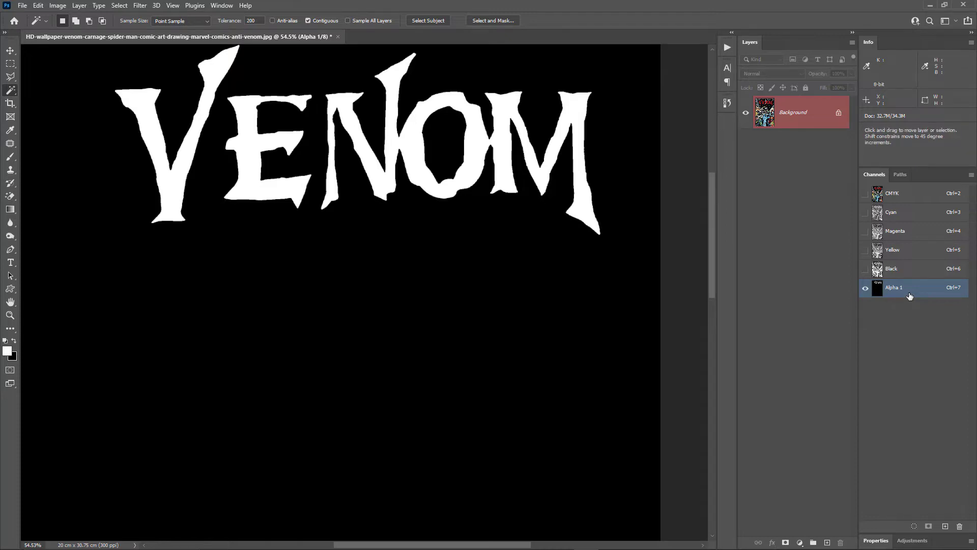
key(ctrl+i)
double_click(895, 288)
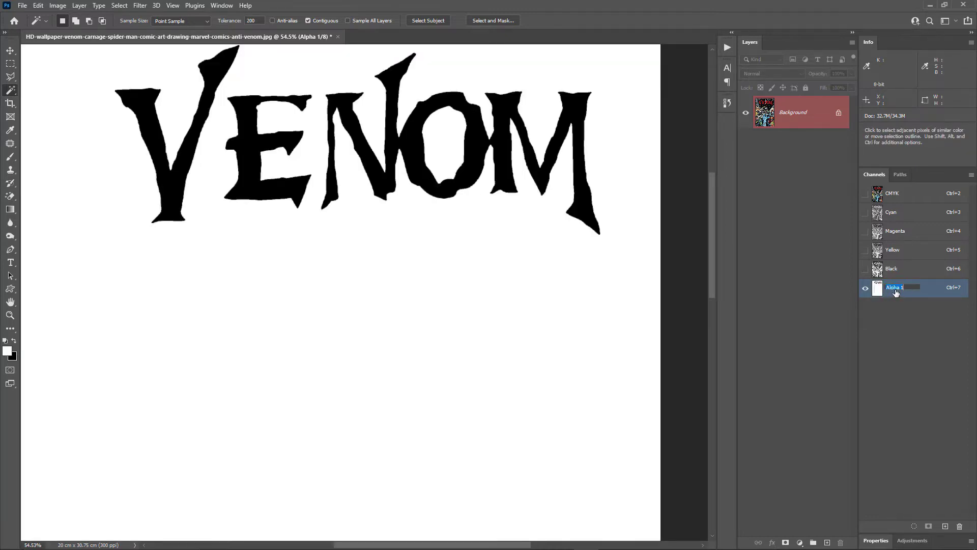
text(red)
key(Return)
Make the red channel a Spot Color with pure red (ff0000) ink at 100% solidity.
double_click(878, 291)
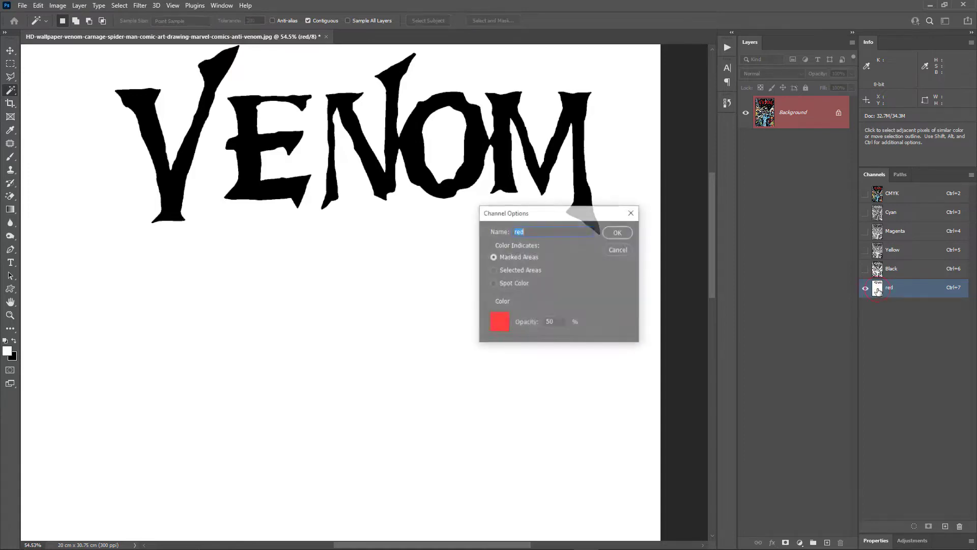
click(497, 282)
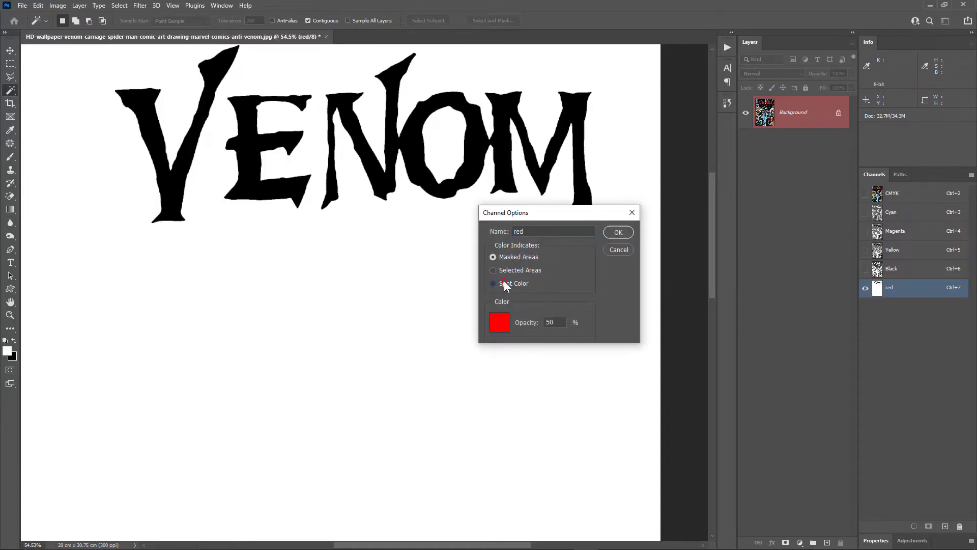
click(497, 322)
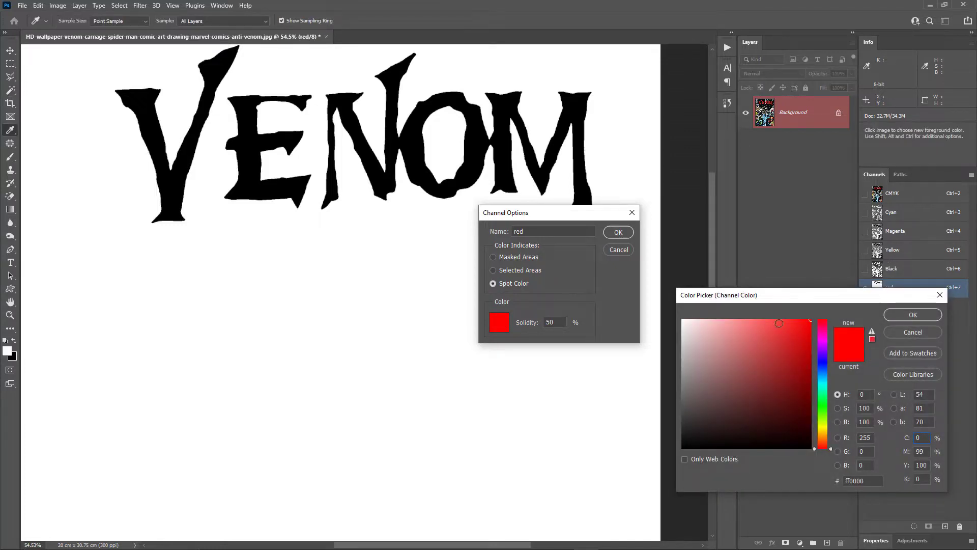
click(917, 313)
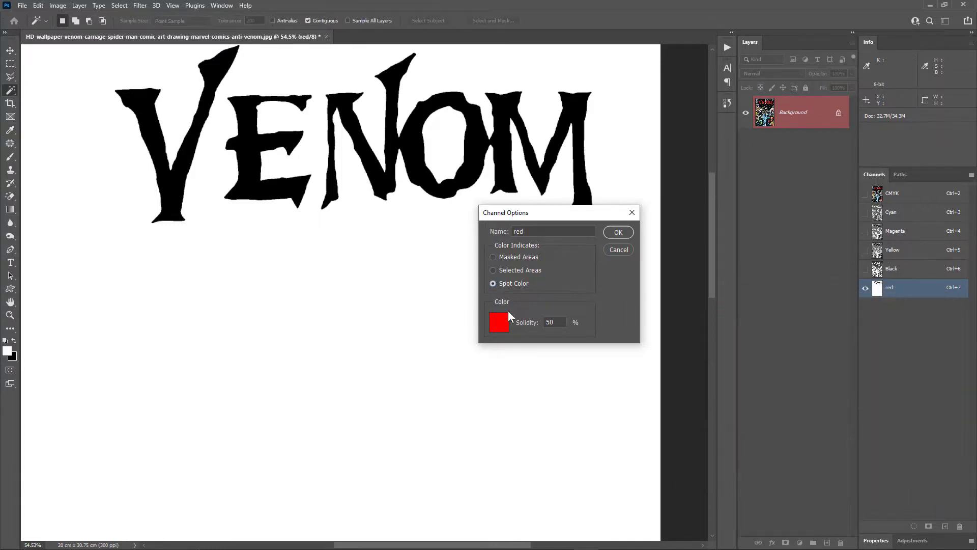
drag(558, 322, 519, 324)
text(100)
Confirm the spot channel settings and show the CMYK composite with the red spot ink visible.
click(619, 233)
scroll(616, 230, down, 5)
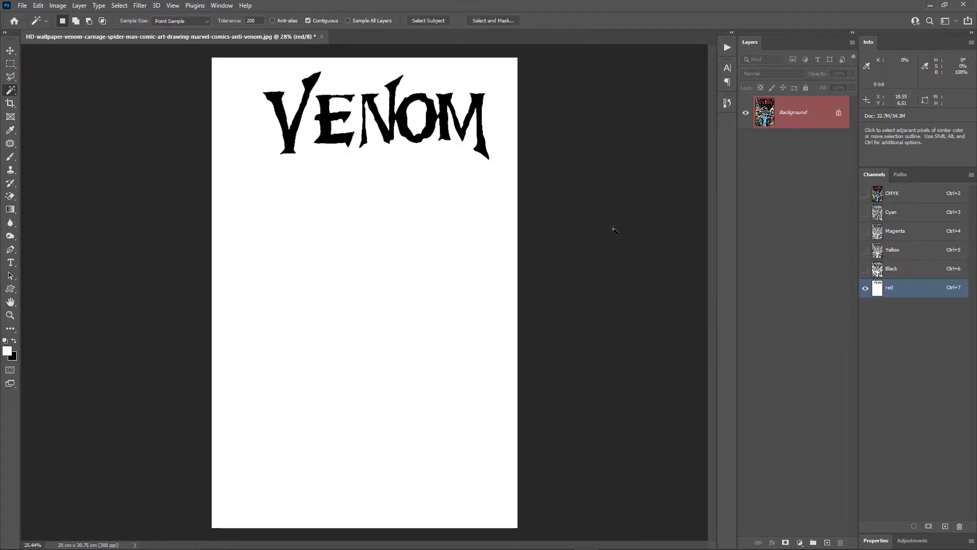
click(901, 201)
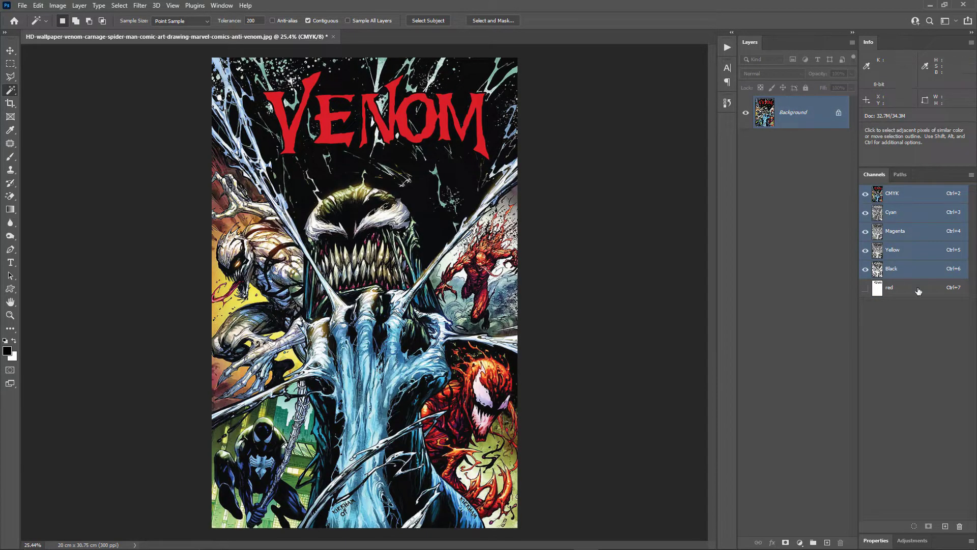
click(865, 289)
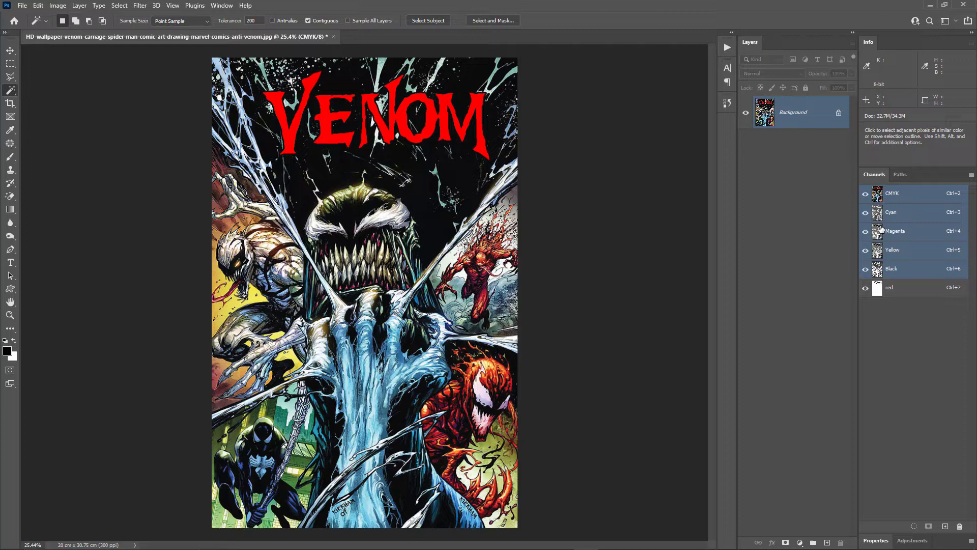
Load the red channel's lettering as a selection, hide the red channel, and view Cyan alone.
ctrl+click(878, 288)
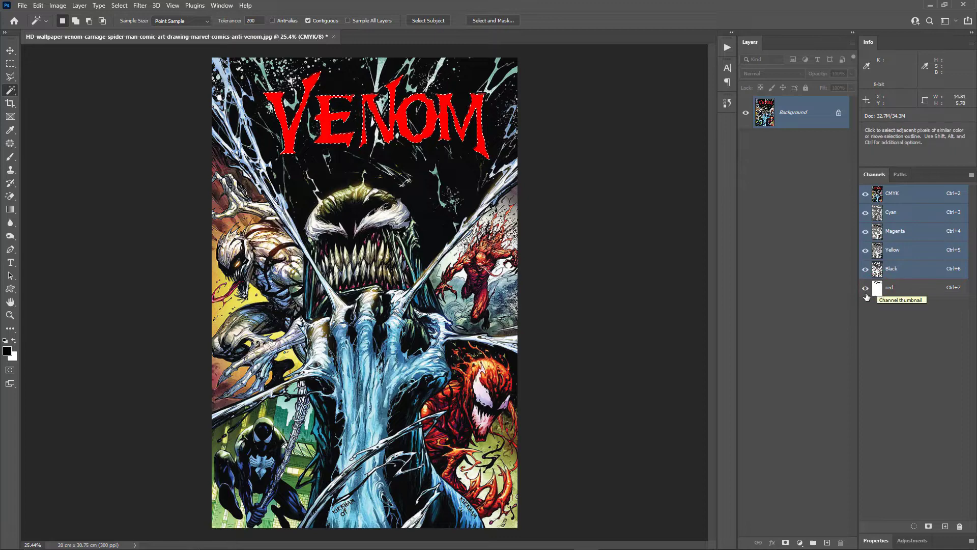
click(865, 289)
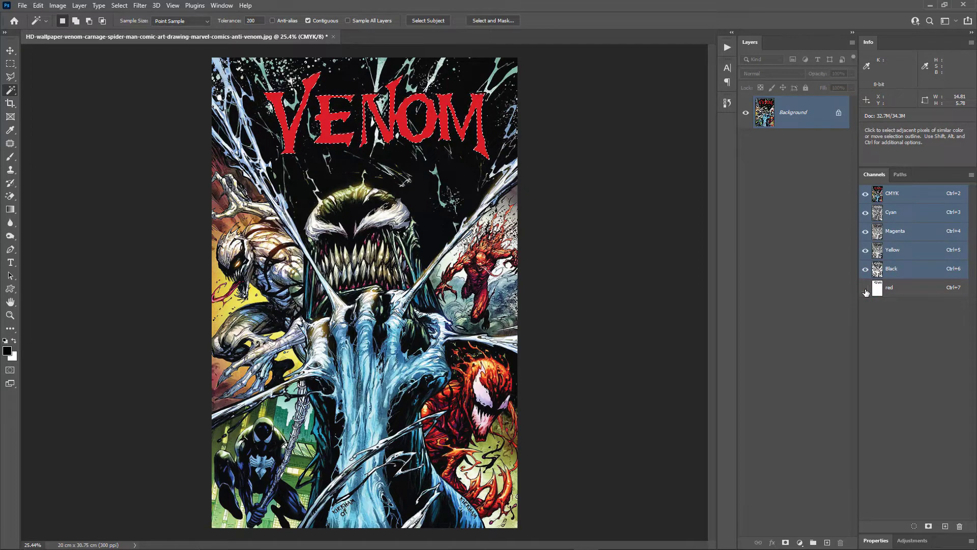
click(901, 213)
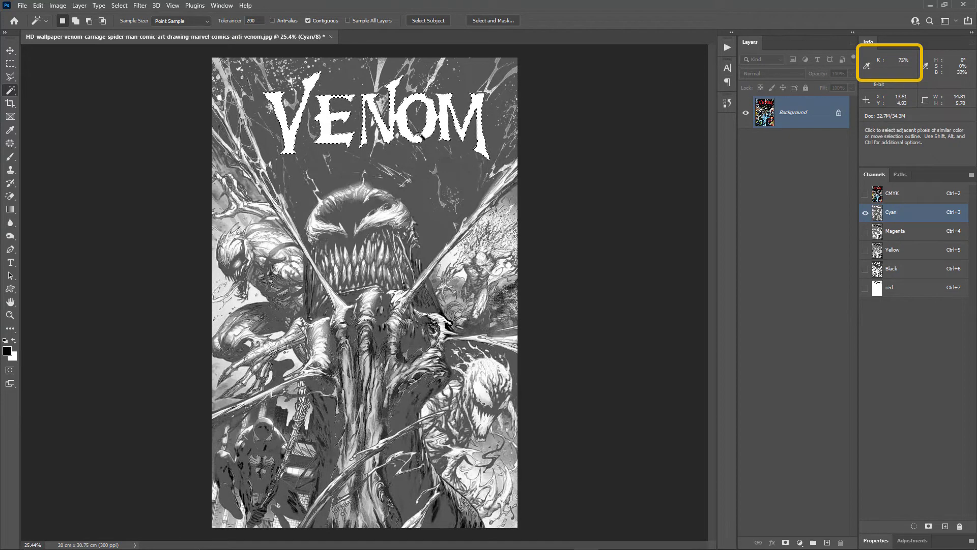
Delete the loaded VENOM selection from the Magenta and Yellow channels, then check Black and red.
click(906, 232)
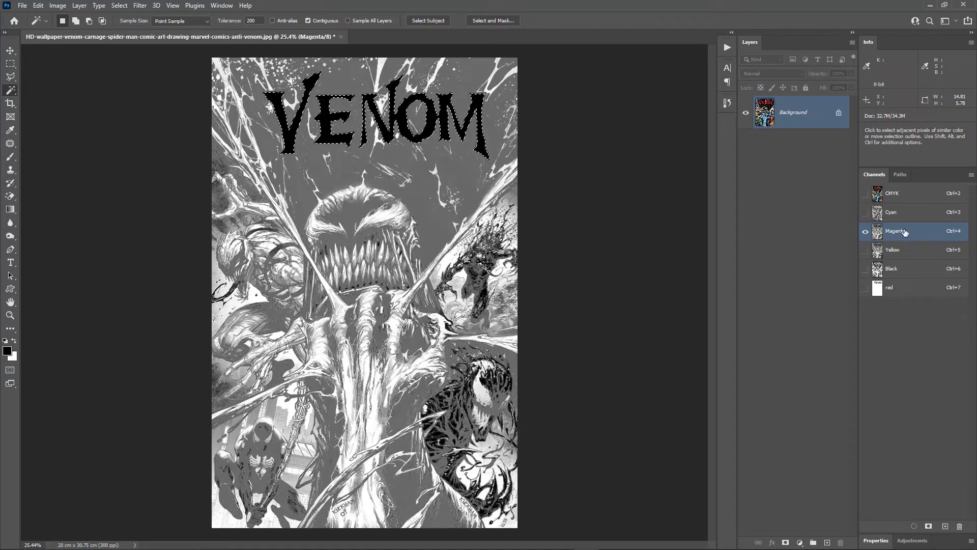
key(ctrl)
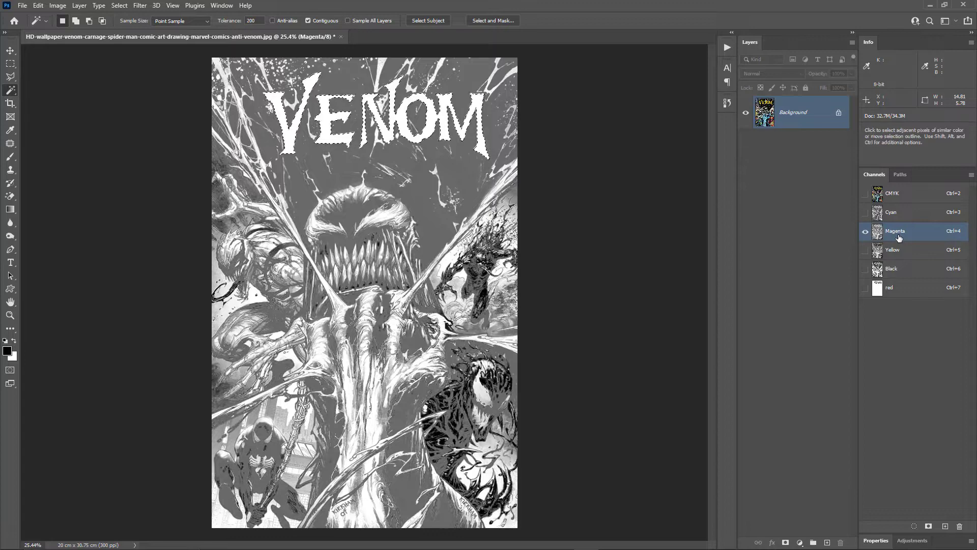
click(899, 251)
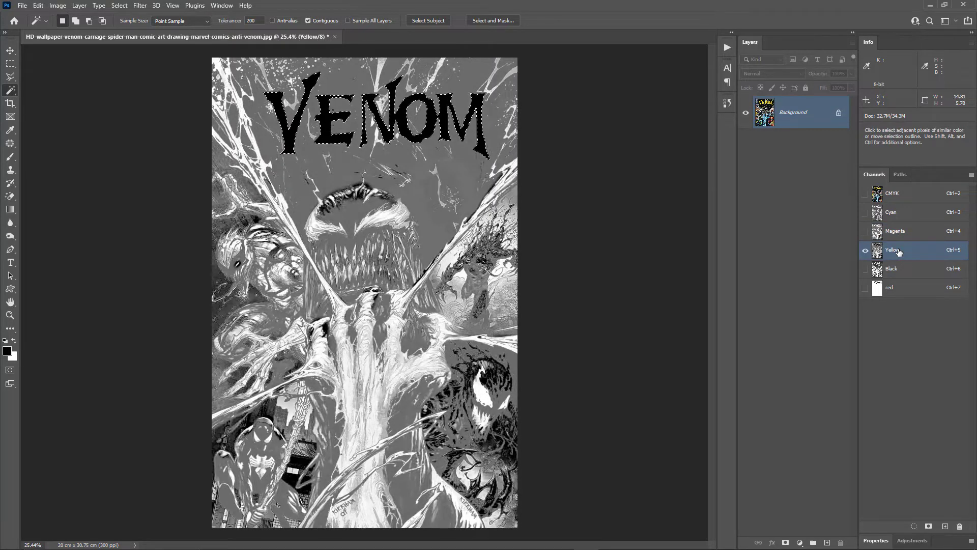
key(ctrl+BackSpace)
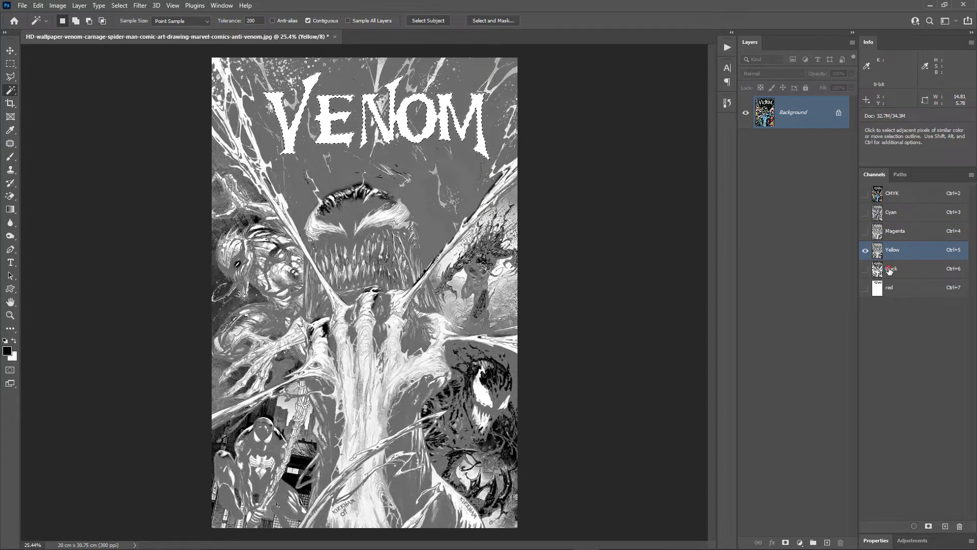
click(889, 270)
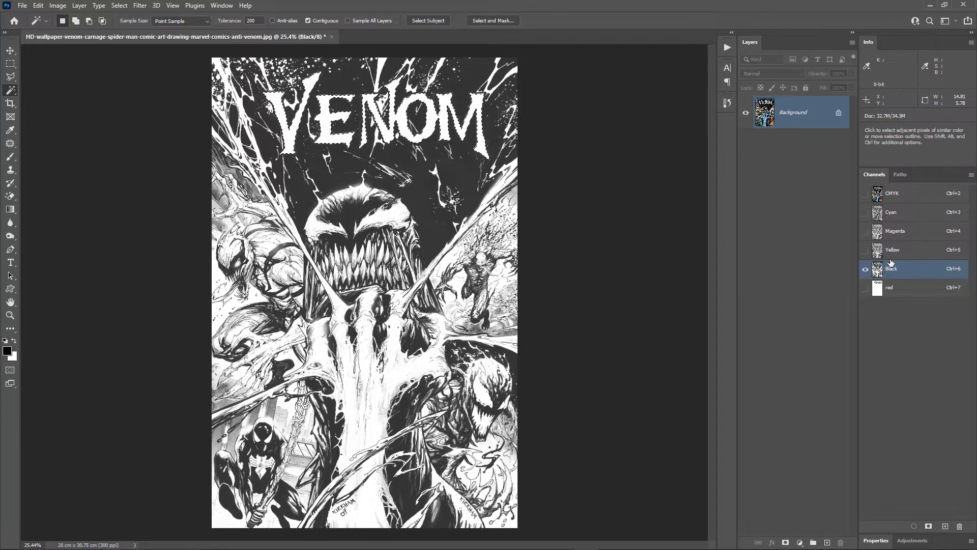
click(895, 288)
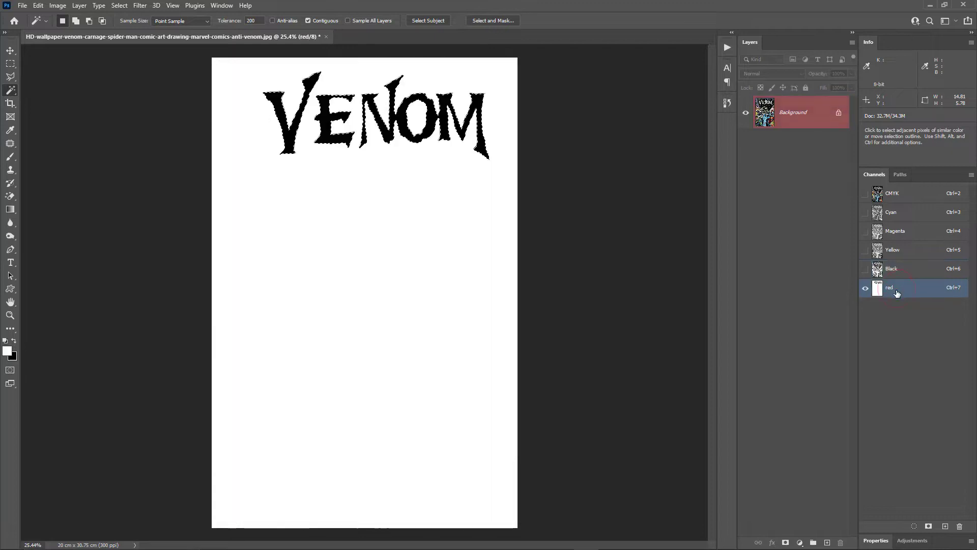
Show the CMYK composite with the red spot channel visible, zooming in on the red title.
click(898, 194)
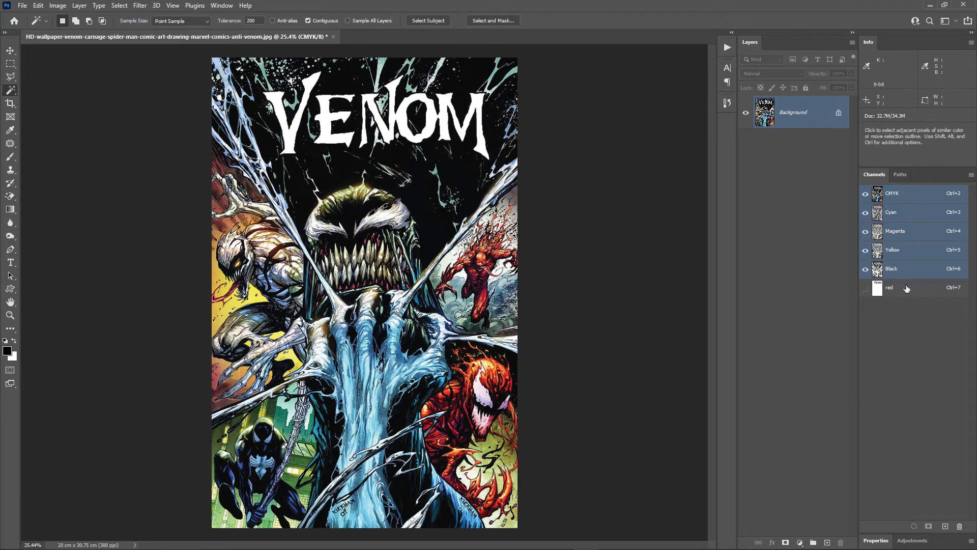
click(865, 291)
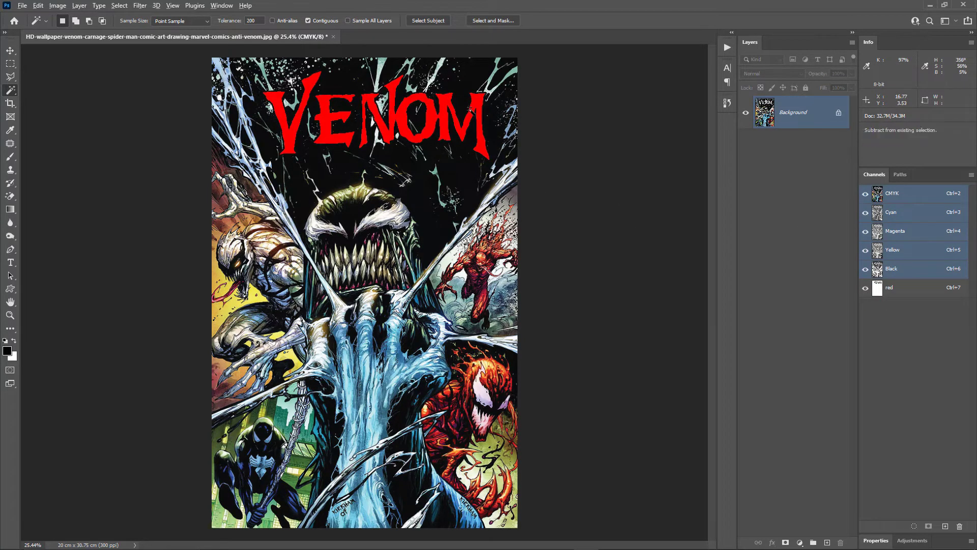
scroll(468, 106, up, 5)
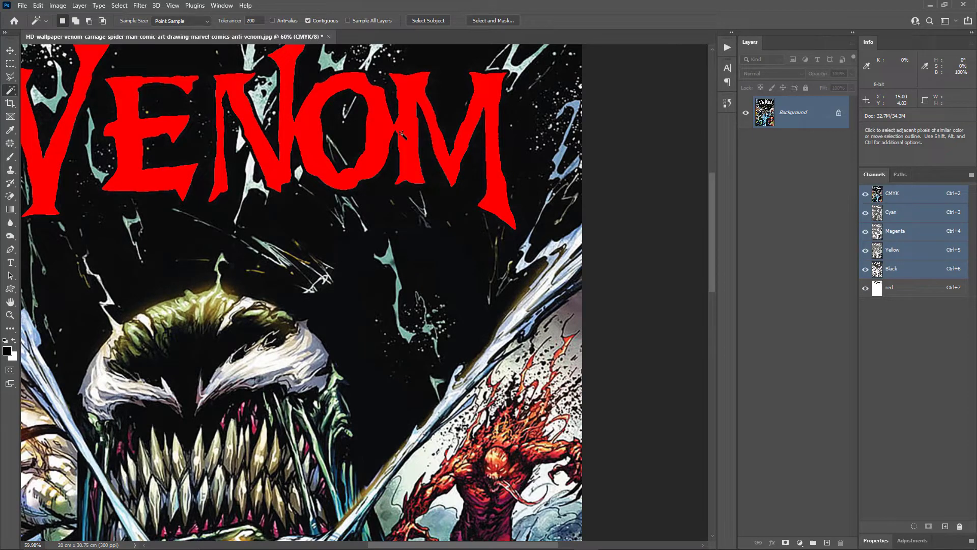
scroll(402, 134, down, 5)
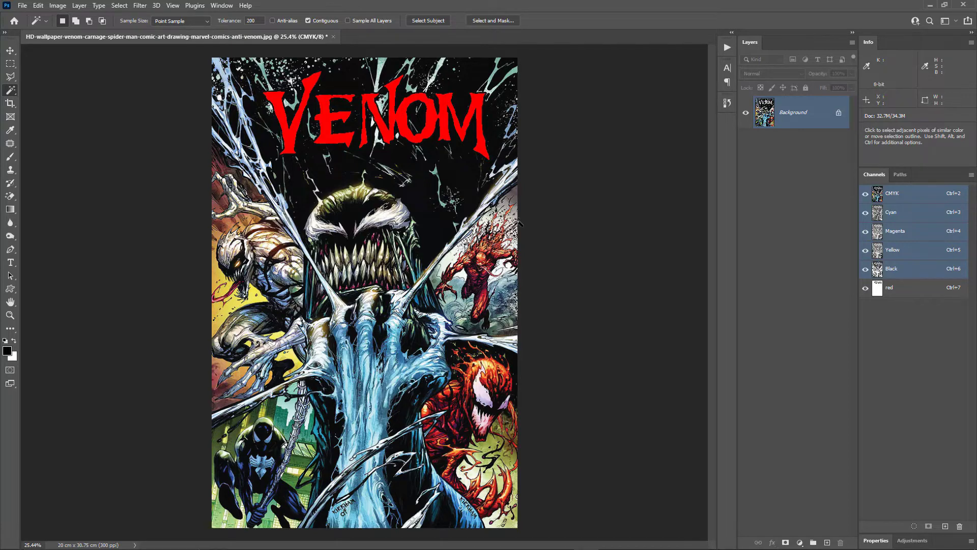
Resample the image to 600 ppi using Nearest Neighbor (hard edges), then fit it on screen.
click(57, 5)
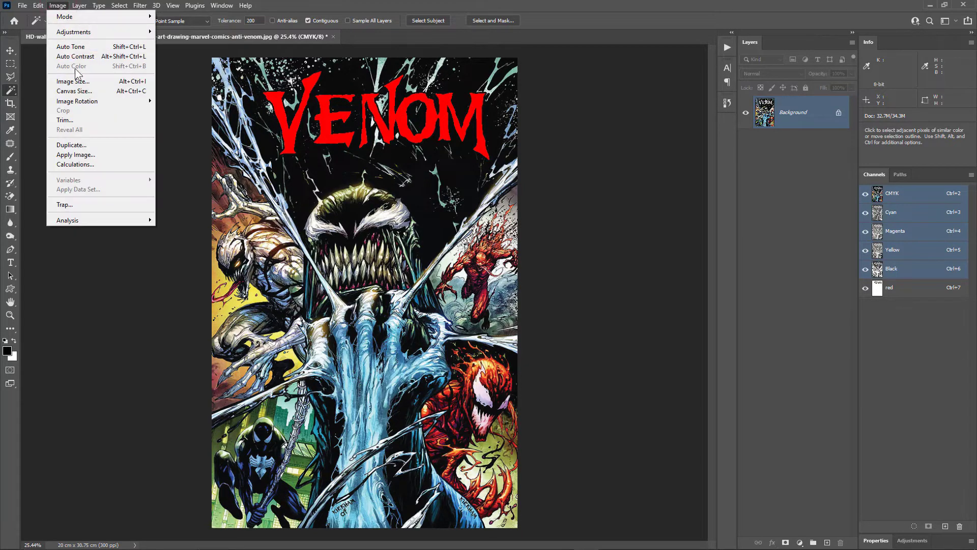
click(77, 81)
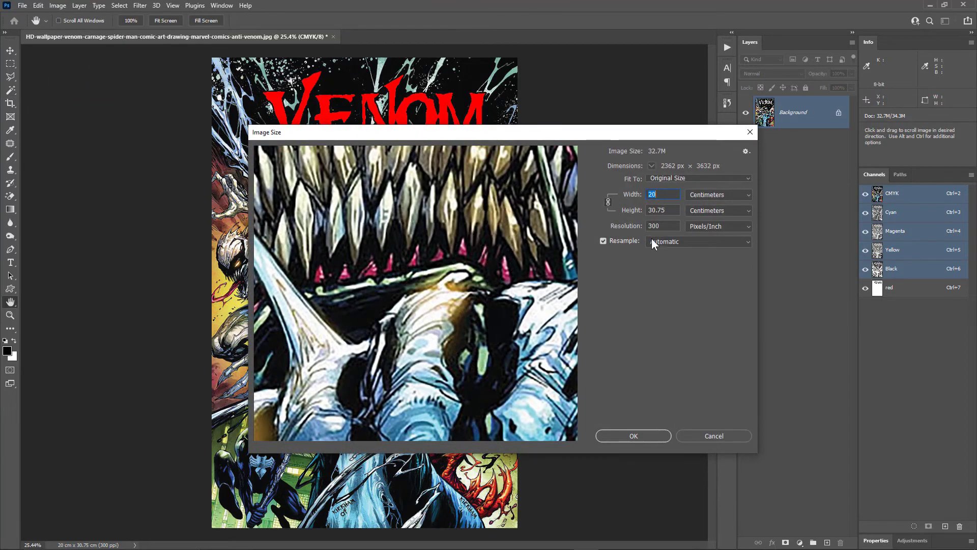
click(624, 229)
text(600)
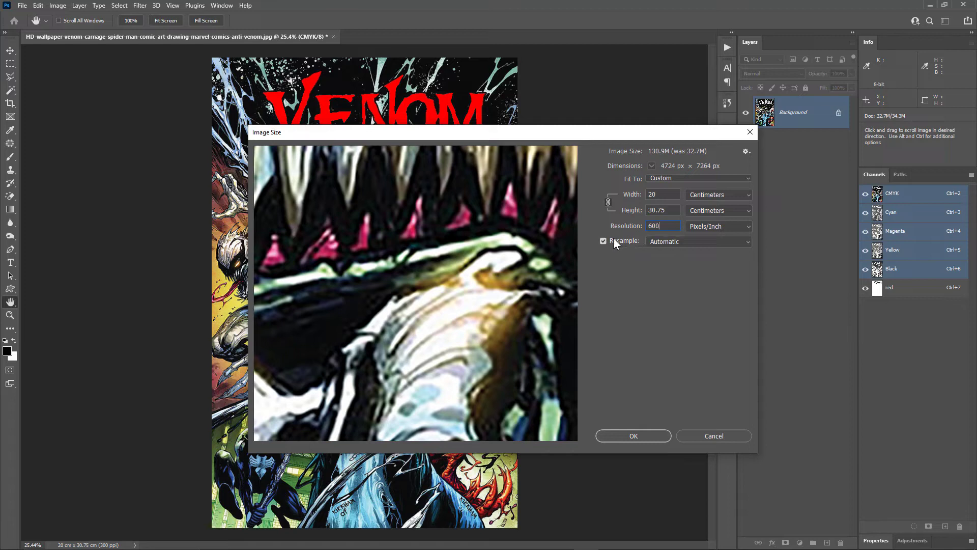
click(668, 241)
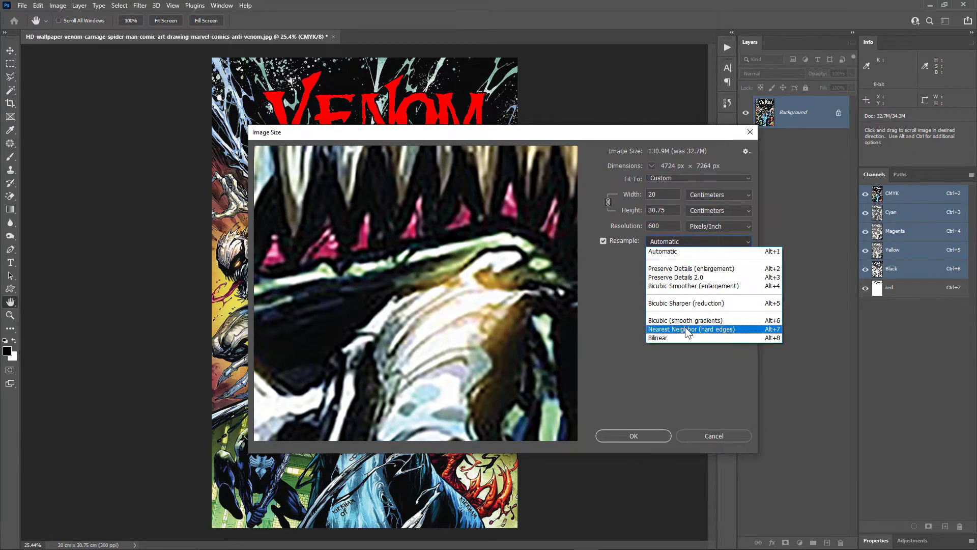
click(685, 328)
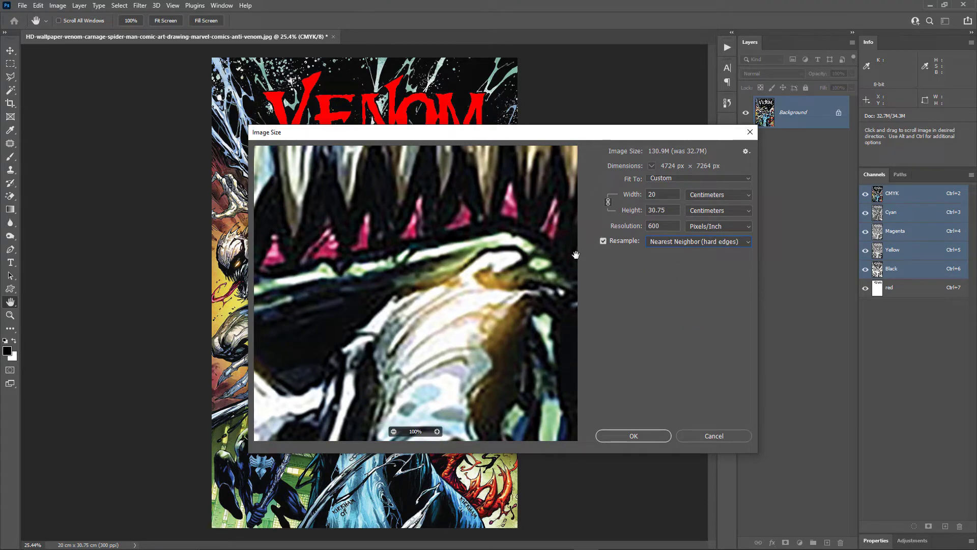
click(634, 436)
key(w)
key(ctrl+0)
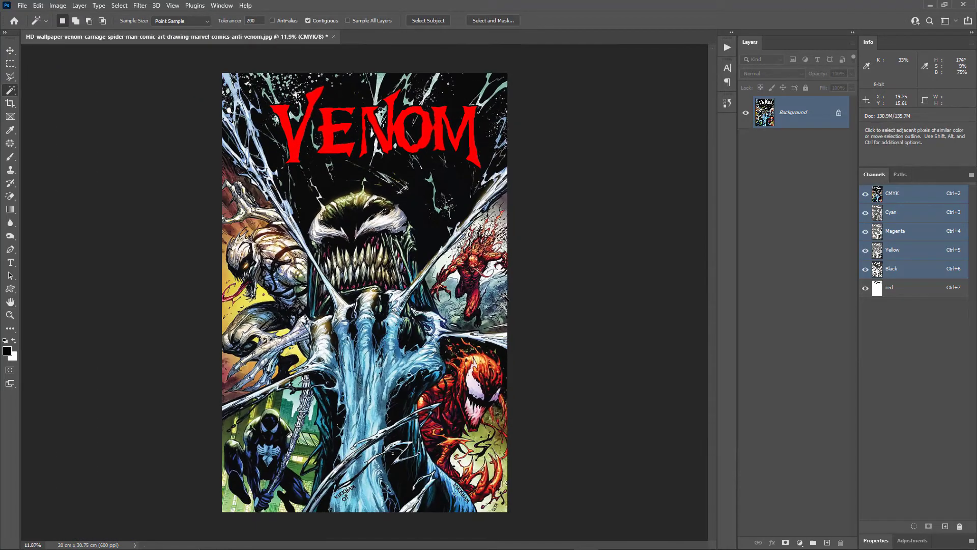
Bring up the Actions panel, hide the red spot channel, and view only the Cyan channel.
click(725, 50)
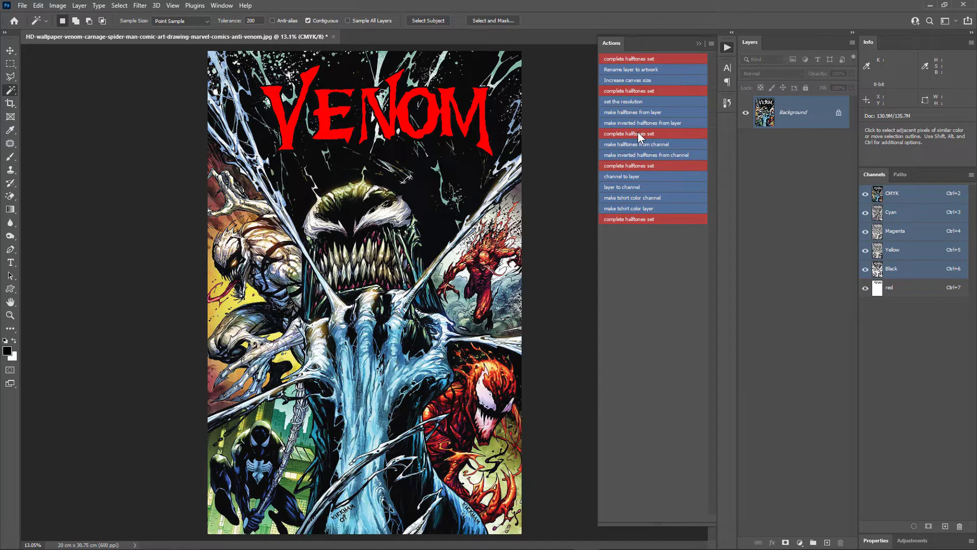
click(711, 44)
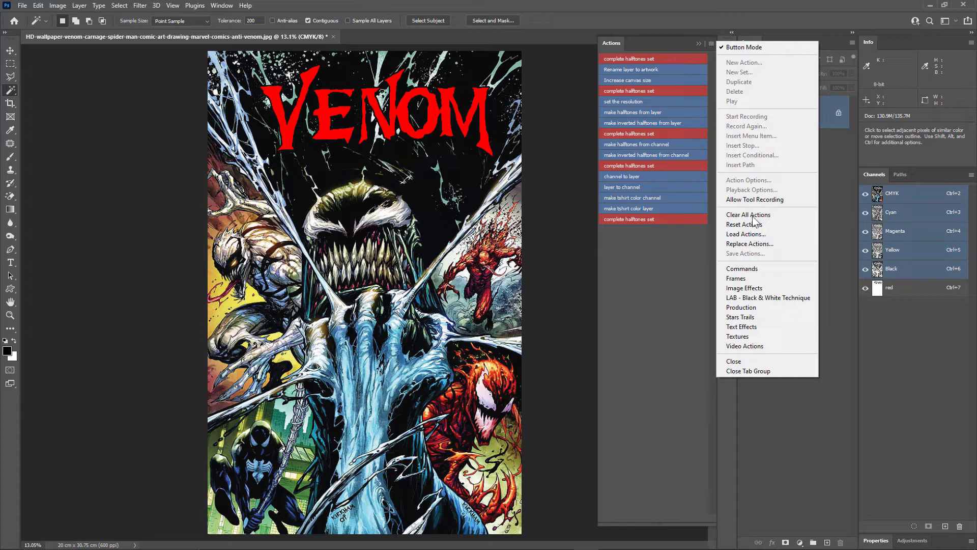
click(678, 302)
click(866, 288)
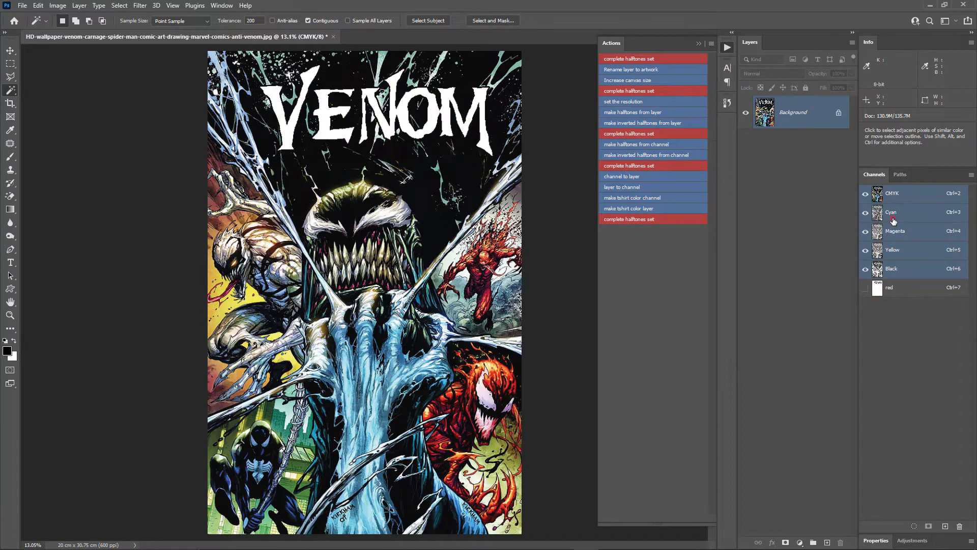
click(898, 215)
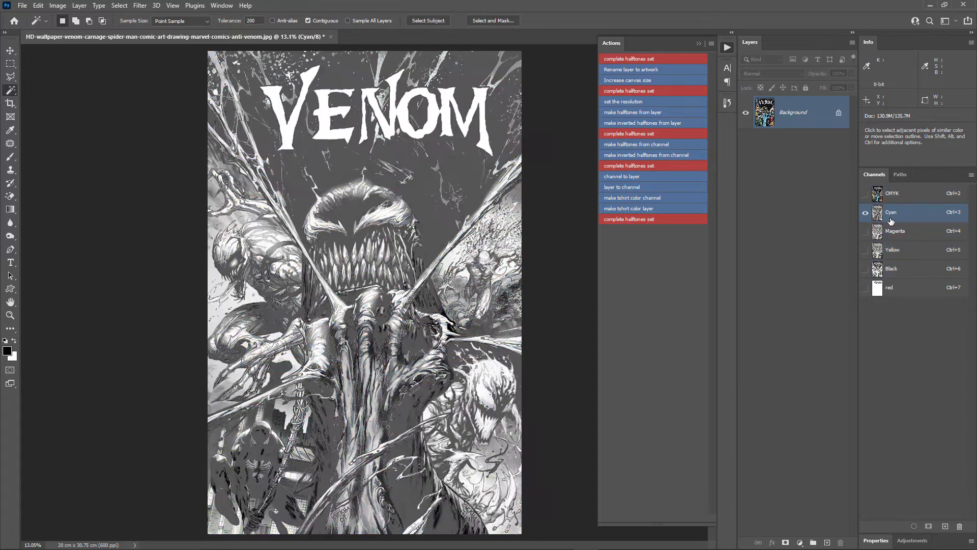
Halftone the Cyan channel at 600 ppi output and a 15° screen angle, then view Magenta alone.
click(640, 144)
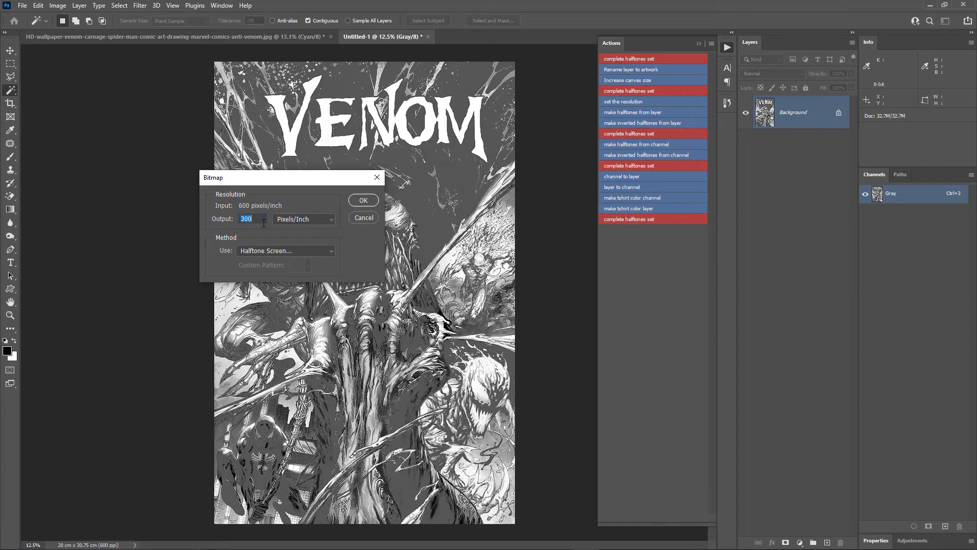
text(600)
click(363, 200)
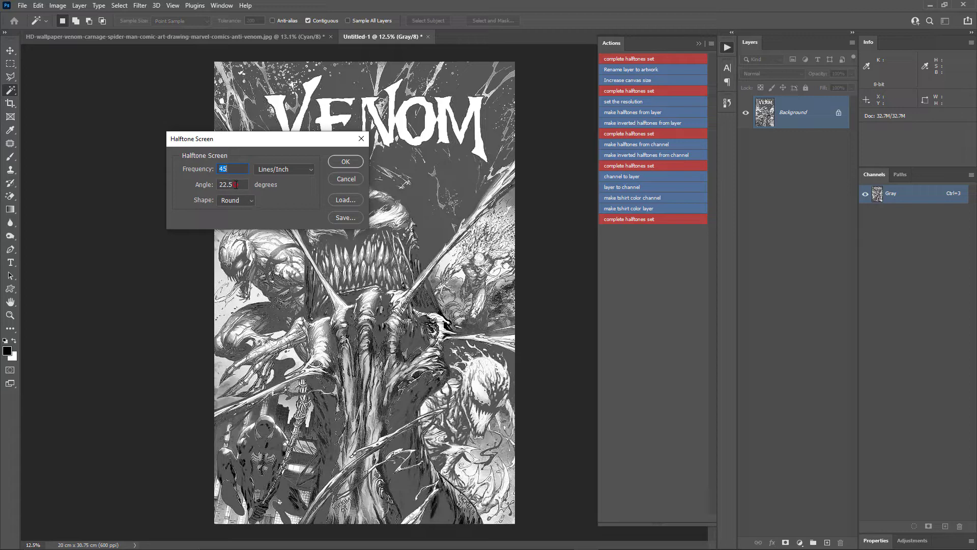
drag(236, 185, 205, 187)
text(15)
click(346, 162)
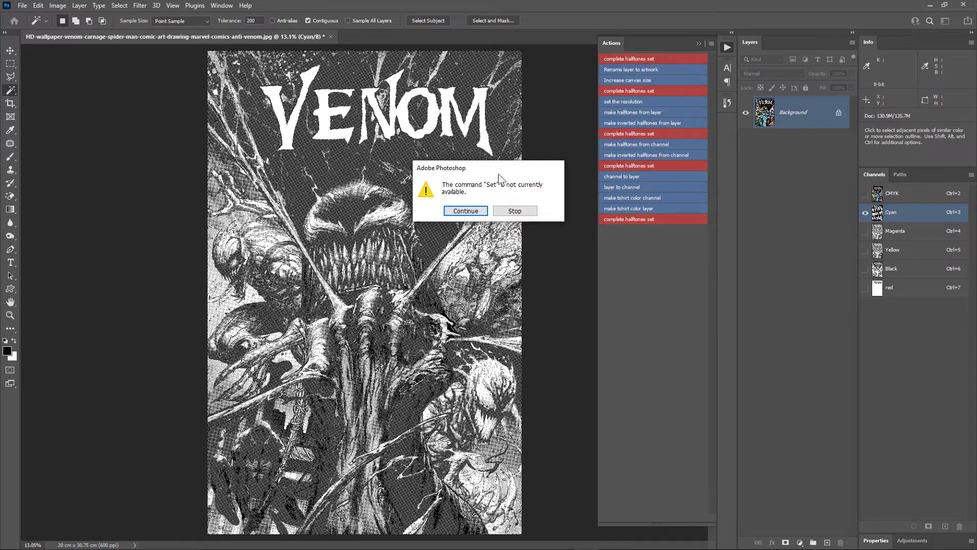
click(467, 210)
click(895, 232)
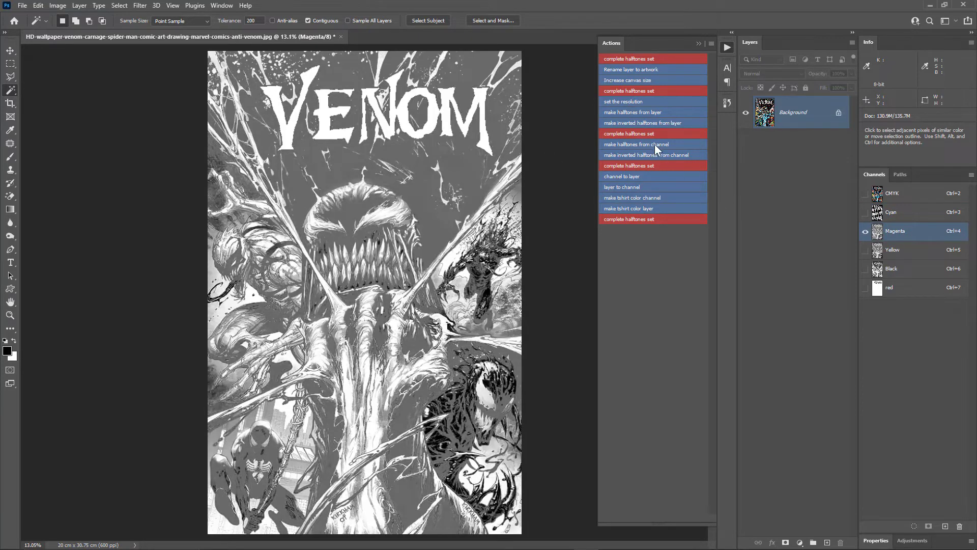
Halftone the Magenta channel at 600 ppi output with a 75° screen angle.
click(654, 145)
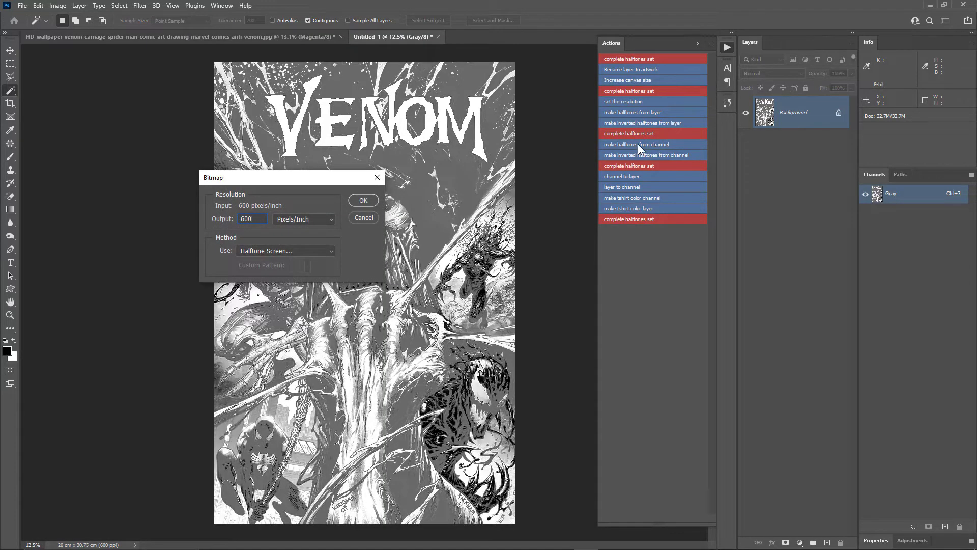
click(362, 204)
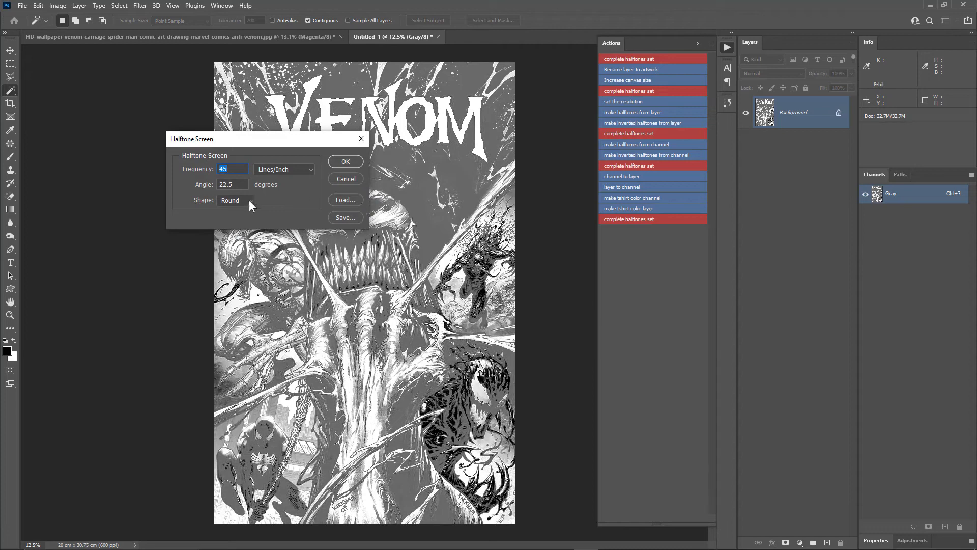
click(244, 184)
text(75)
click(340, 162)
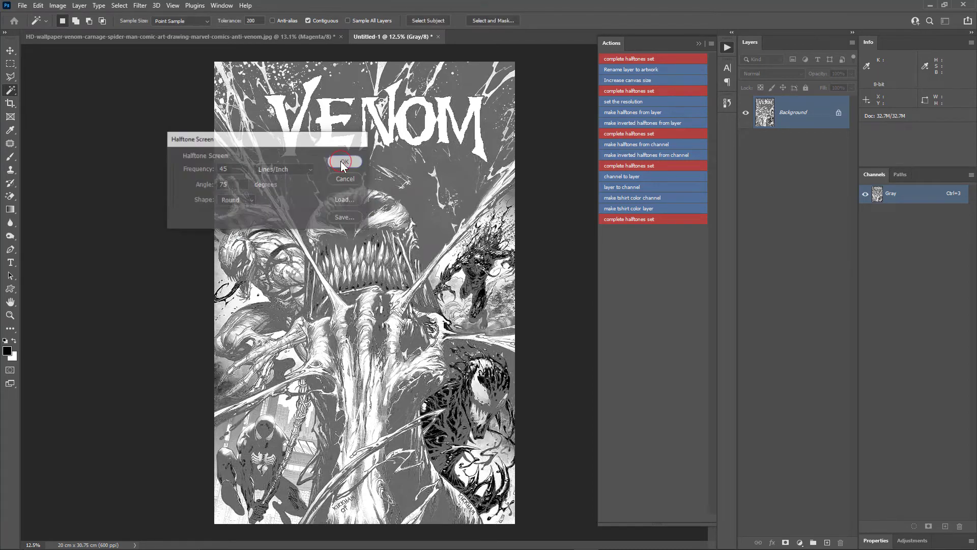
click(472, 214)
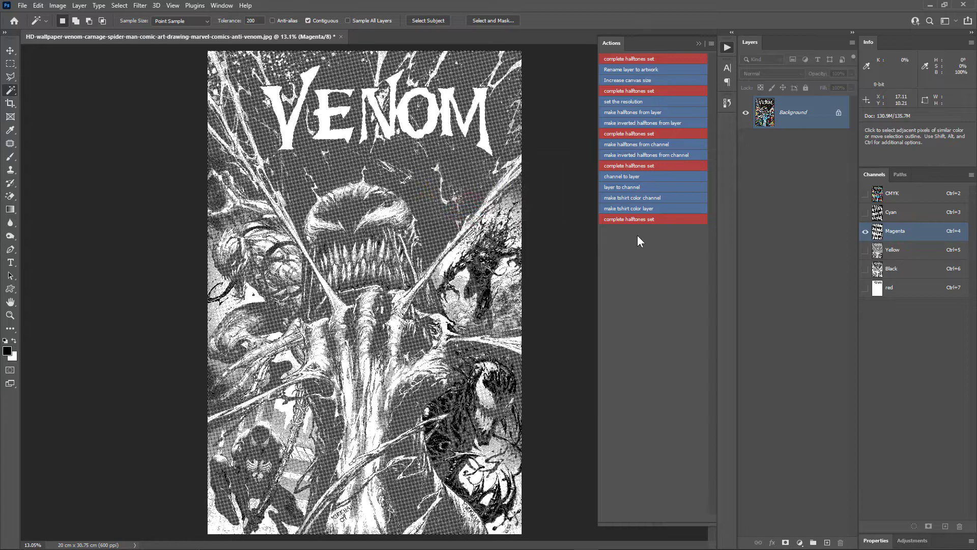
Halftone the Yellow channel at 650 ppi output with a 0° screen angle.
click(899, 250)
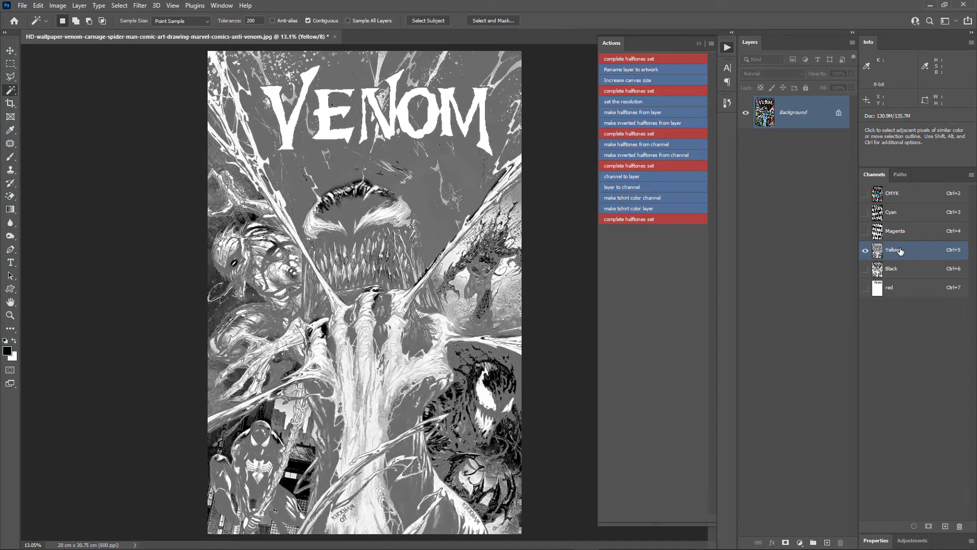
click(646, 142)
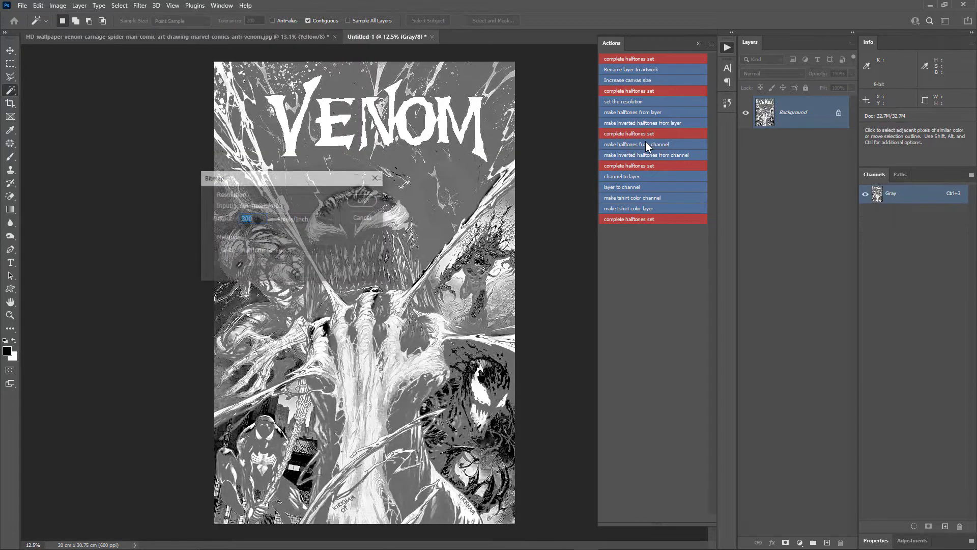
text(650)
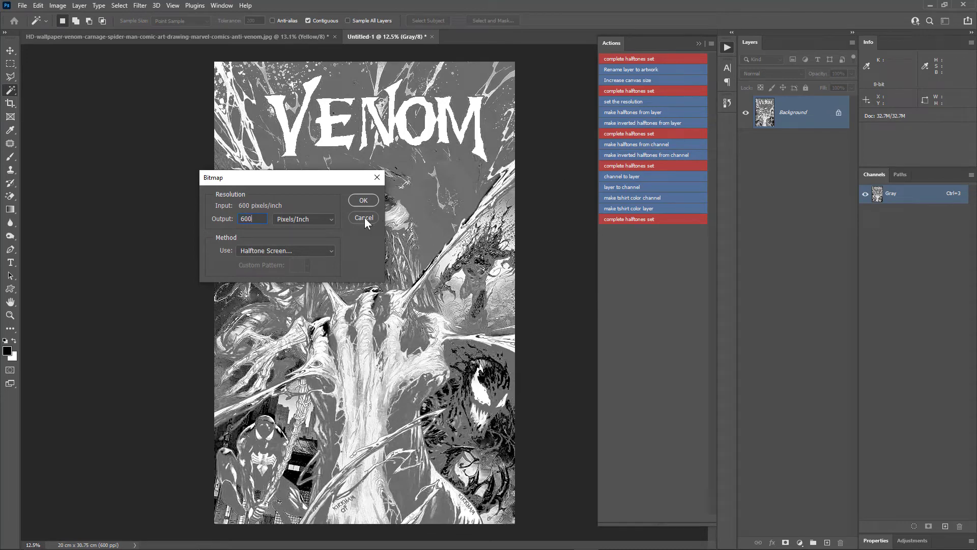
click(365, 205)
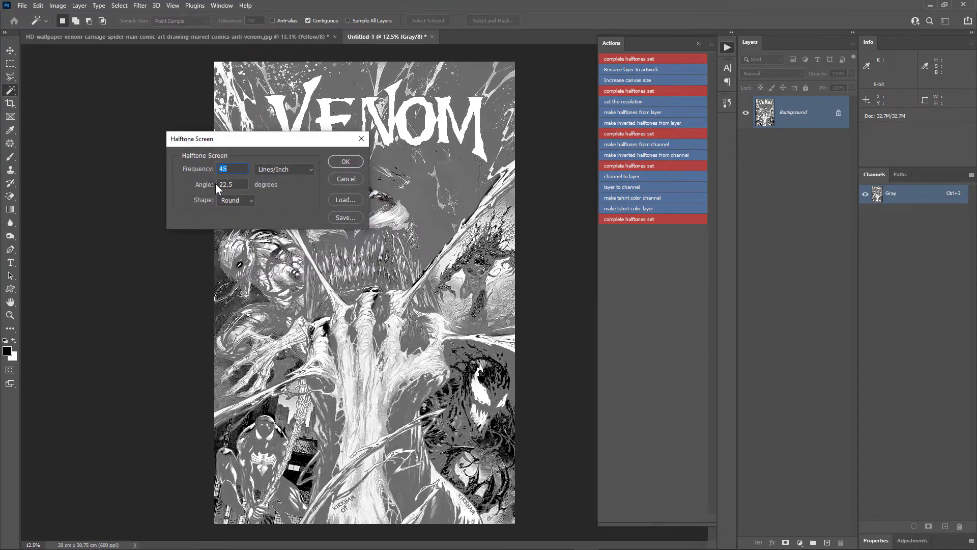
click(237, 185)
text(0)
click(346, 161)
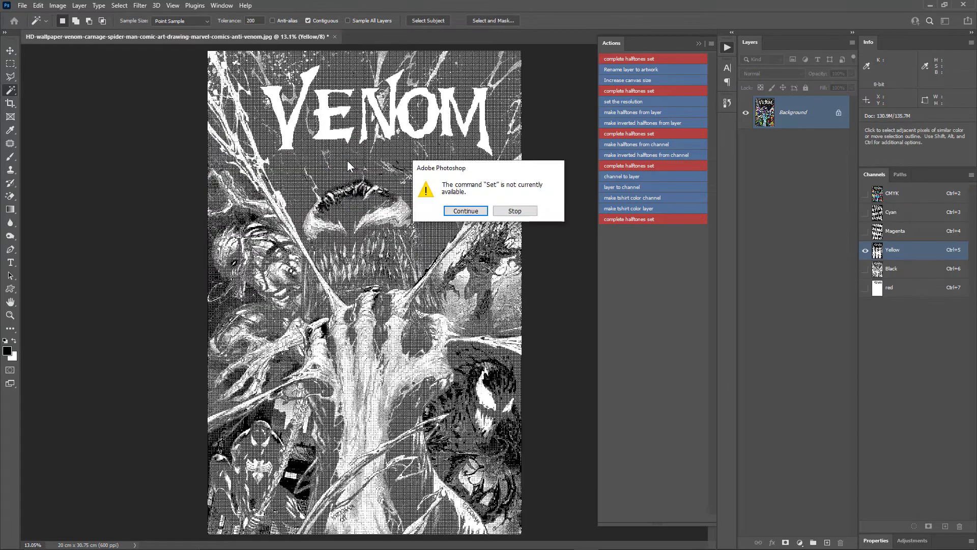
click(460, 210)
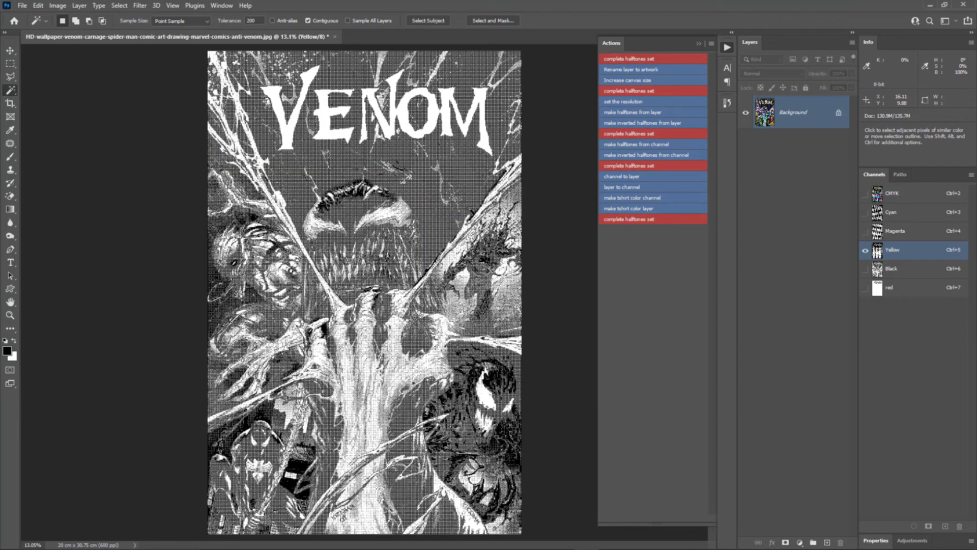
Halftone the Black channel at 600 ppi and a 45° screen angle, then view the CMYK composite.
click(900, 272)
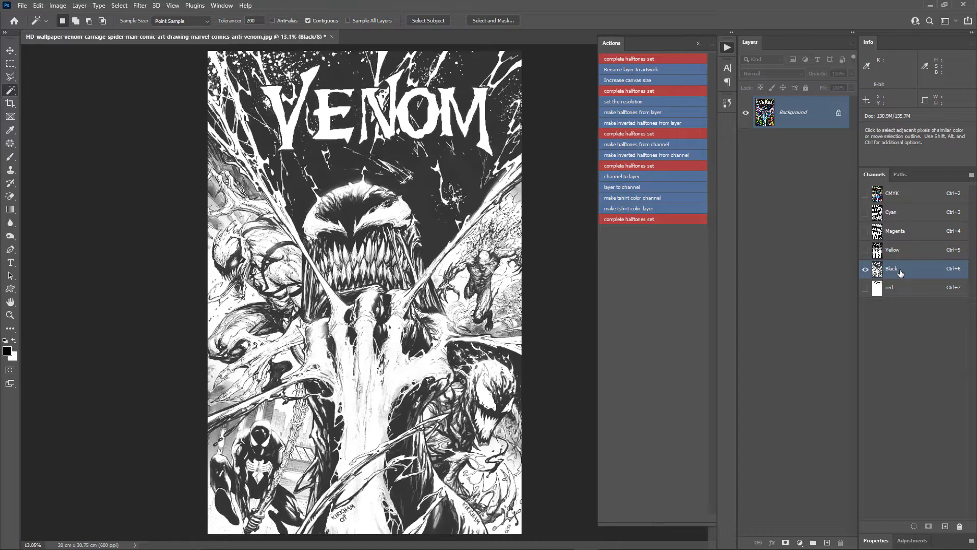
click(649, 143)
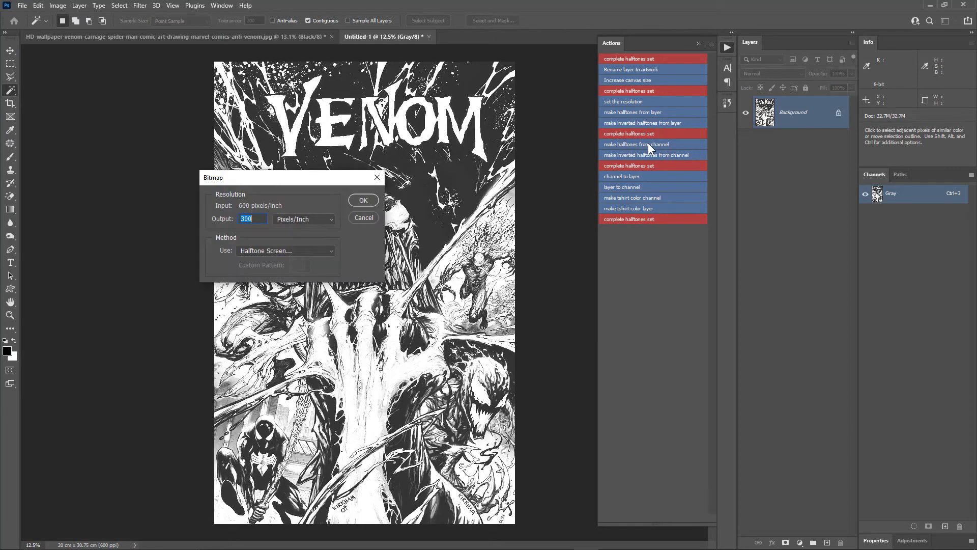
text(600)
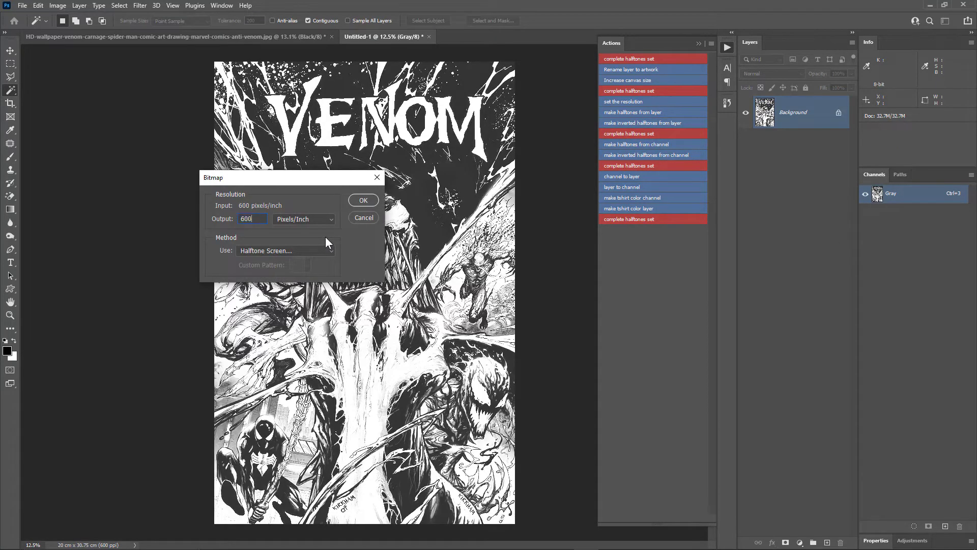
click(363, 200)
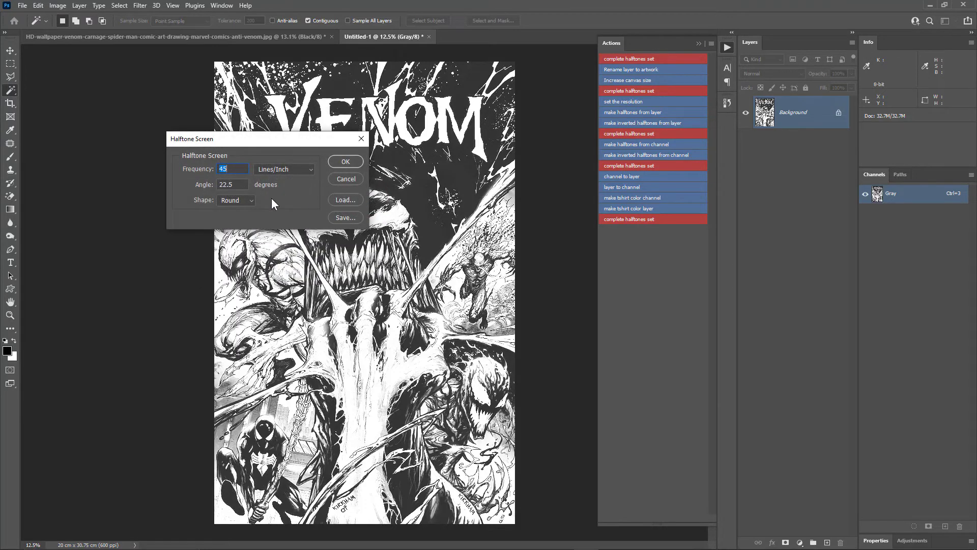
drag(241, 187, 210, 191)
text(45)
click(342, 161)
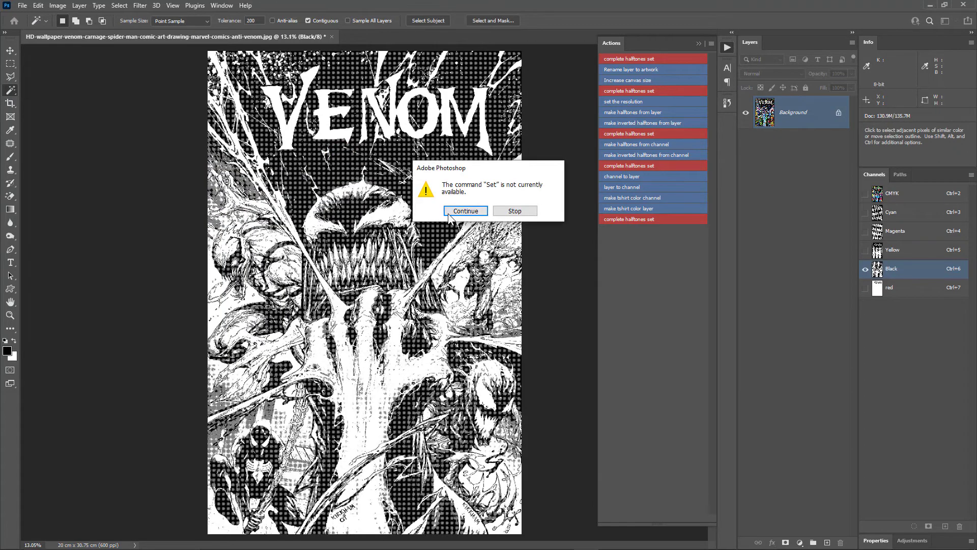
click(449, 213)
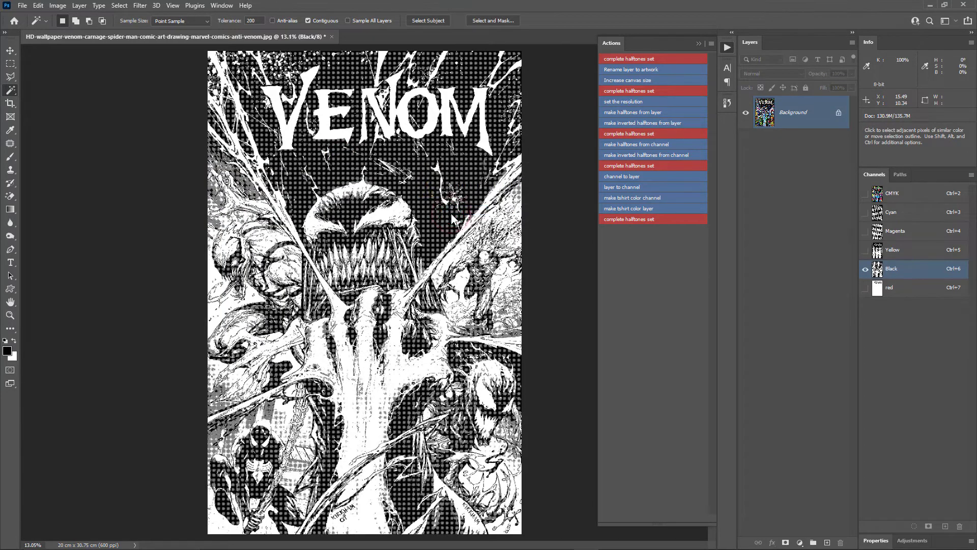
click(896, 201)
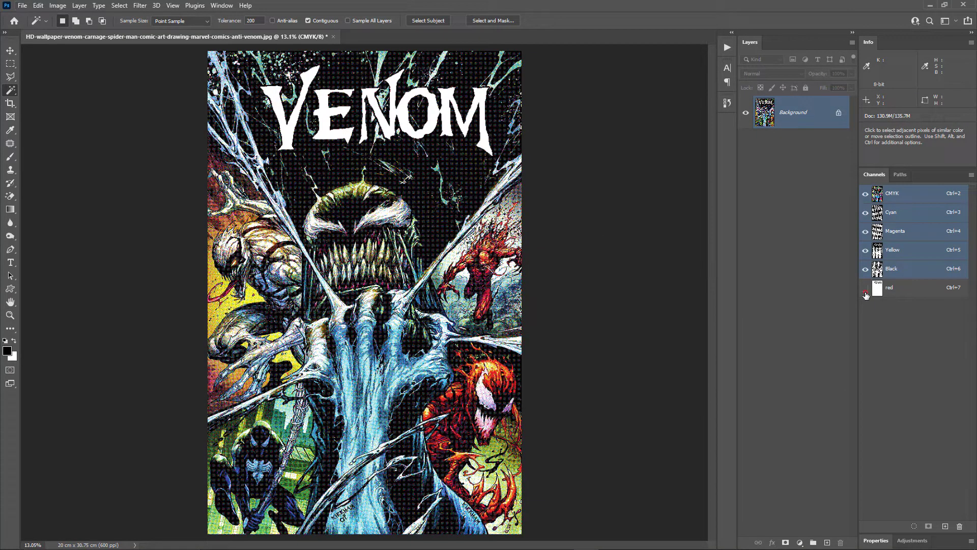
Show the red spot channel and load the VENOM lettering as a selection.
click(866, 290)
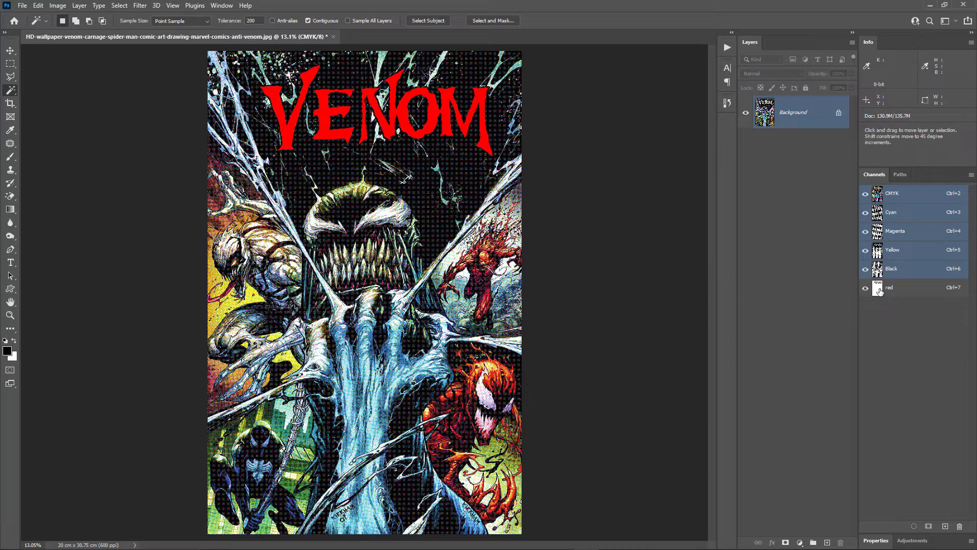
ctrl+click(878, 288)
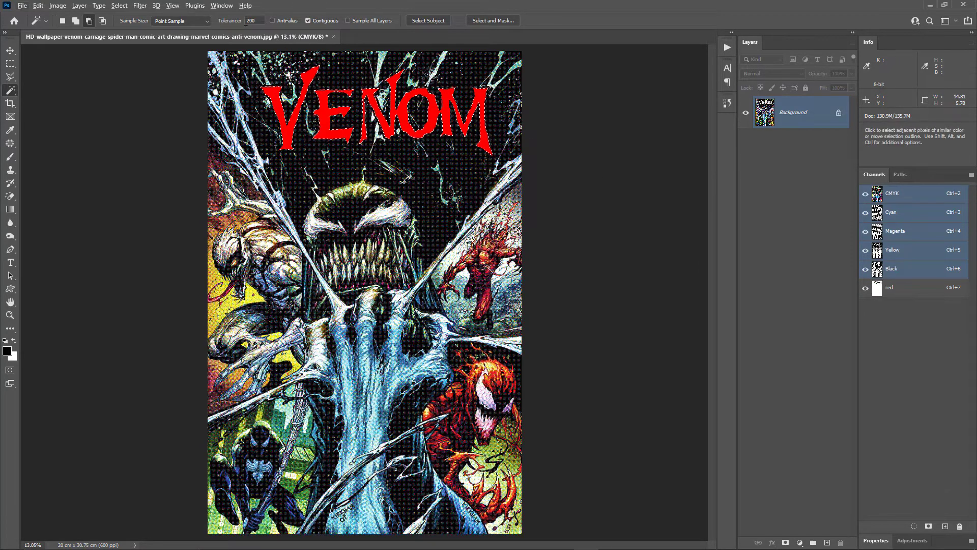
scroll(431, 95, up, 1)
scroll(423, 95, up, 13)
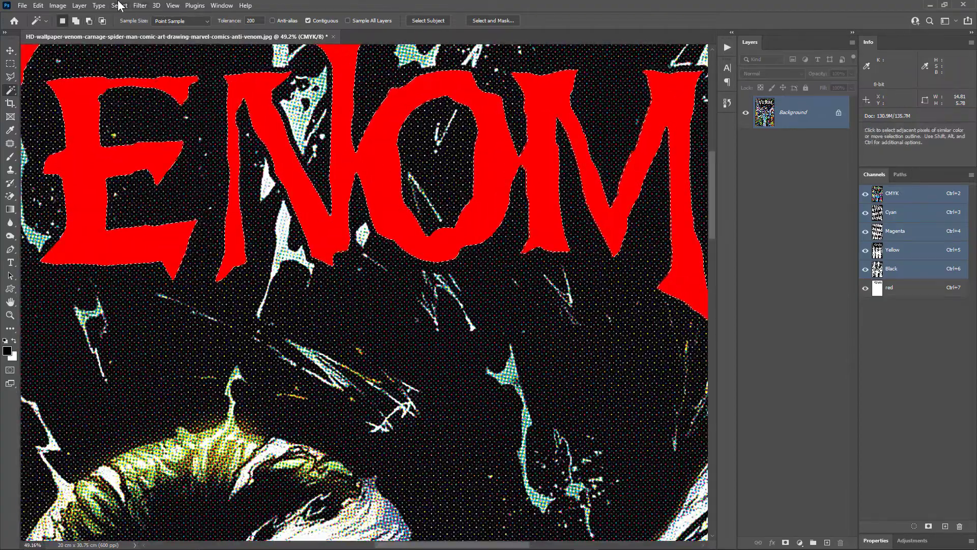
Expand the selection by 2 pixels and make the red spot channel the active one.
click(119, 5)
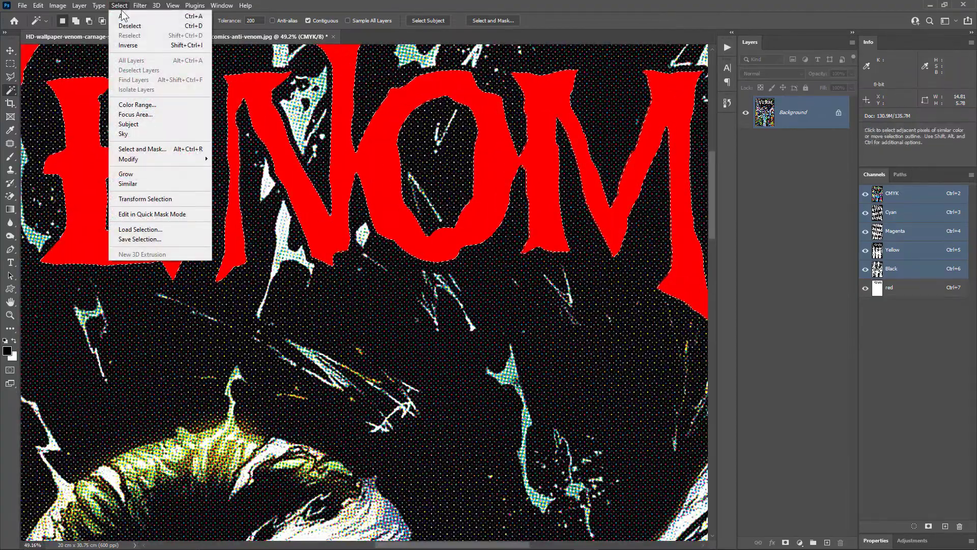
mouse_move(193, 159)
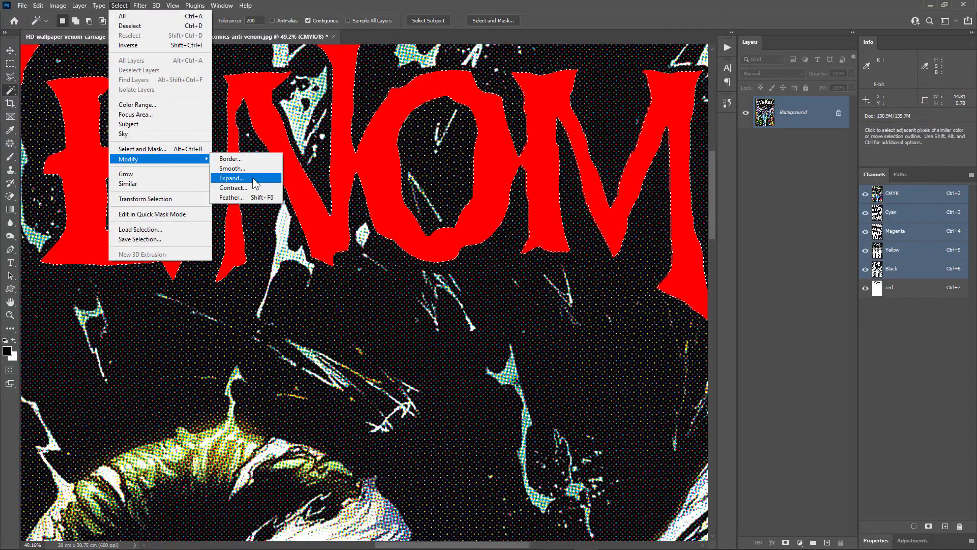
click(255, 183)
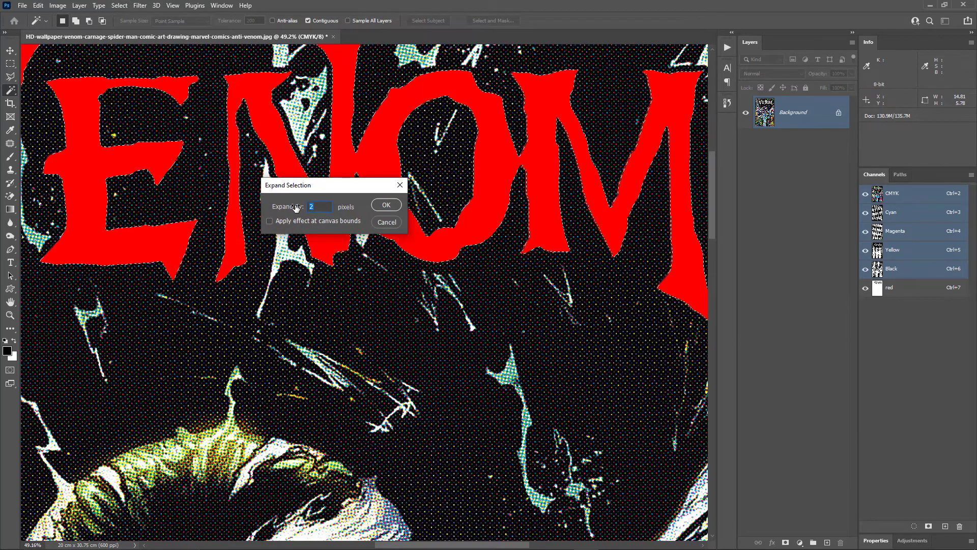
click(385, 205)
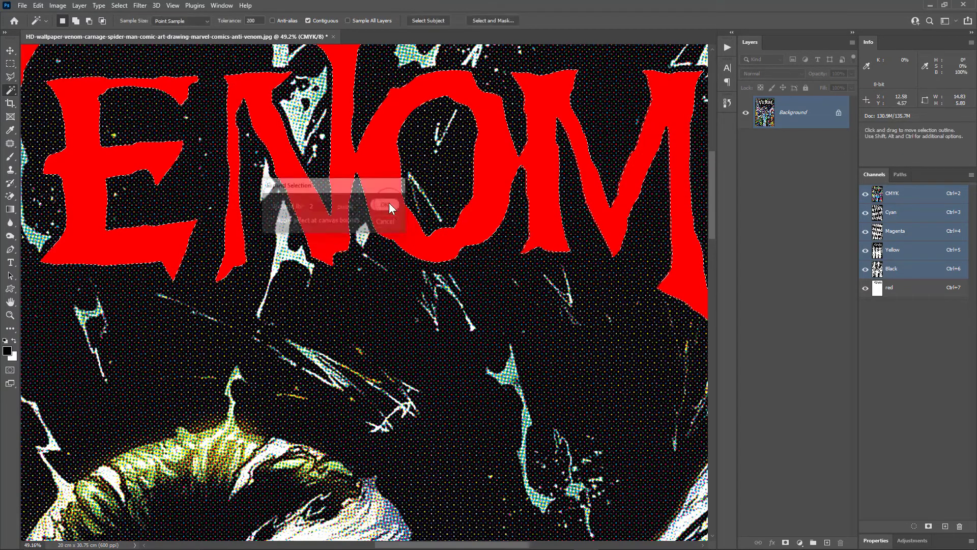
click(903, 296)
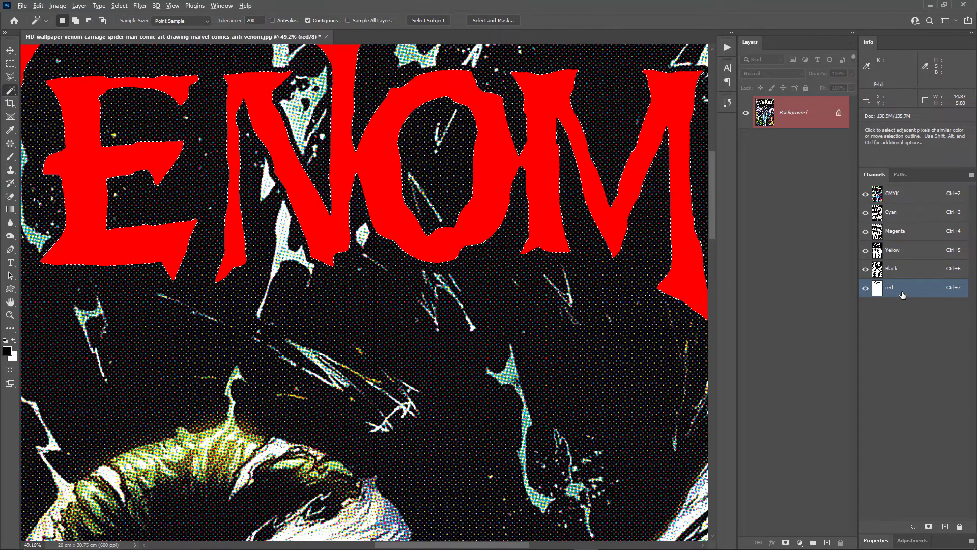
Deselect the VENOM lettering with Ctrl+D and zoom out to fit the whole cover.
key(alt)
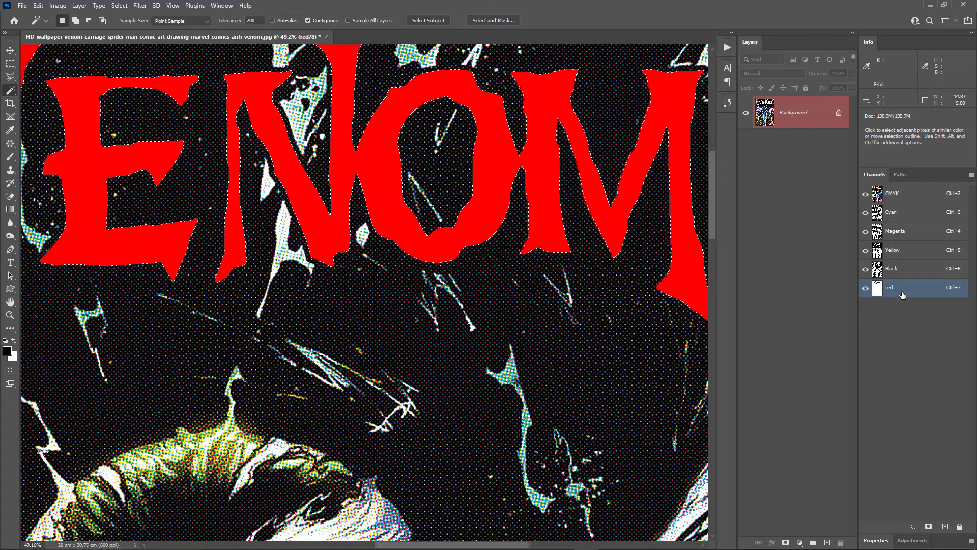
key(ctrl+d)
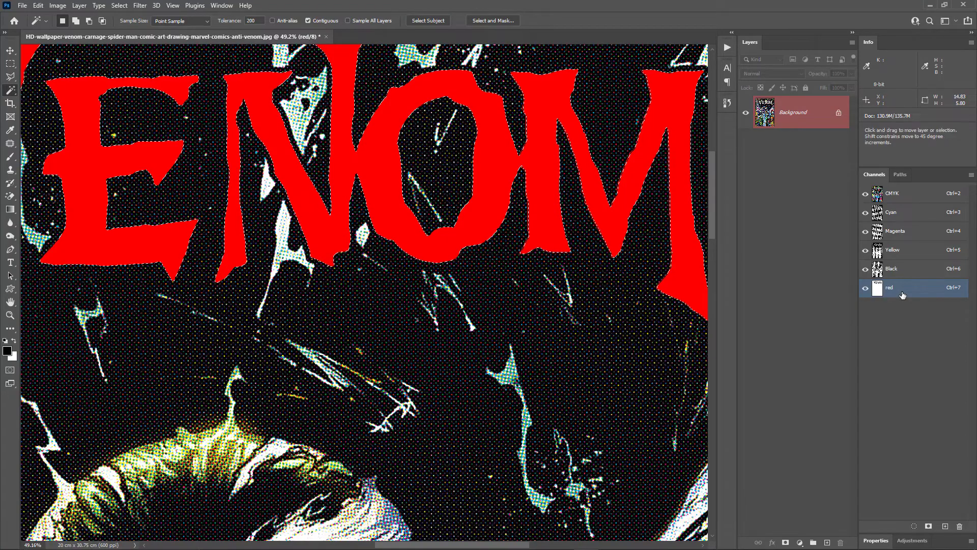
key(alt)
scroll(560, 234, down, 3)
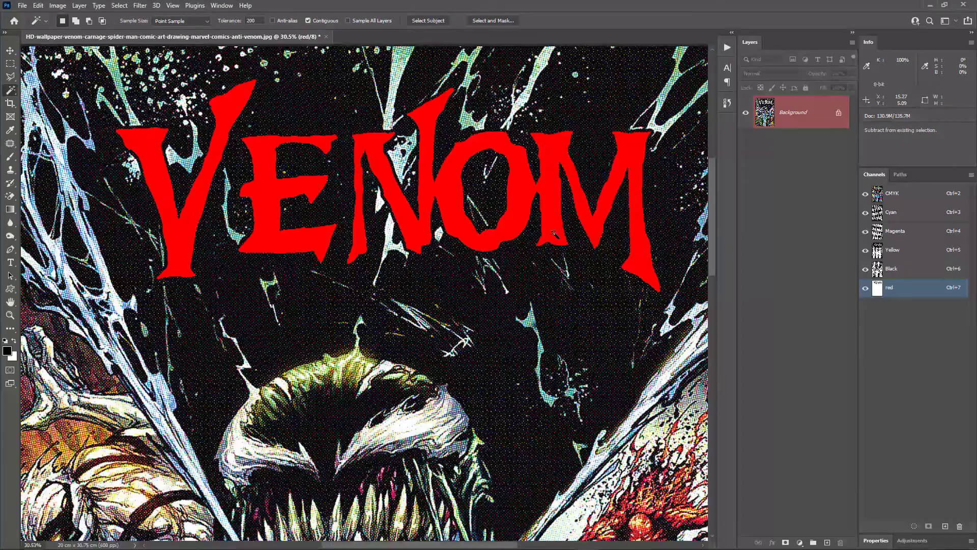
scroll(509, 240, down, 3)
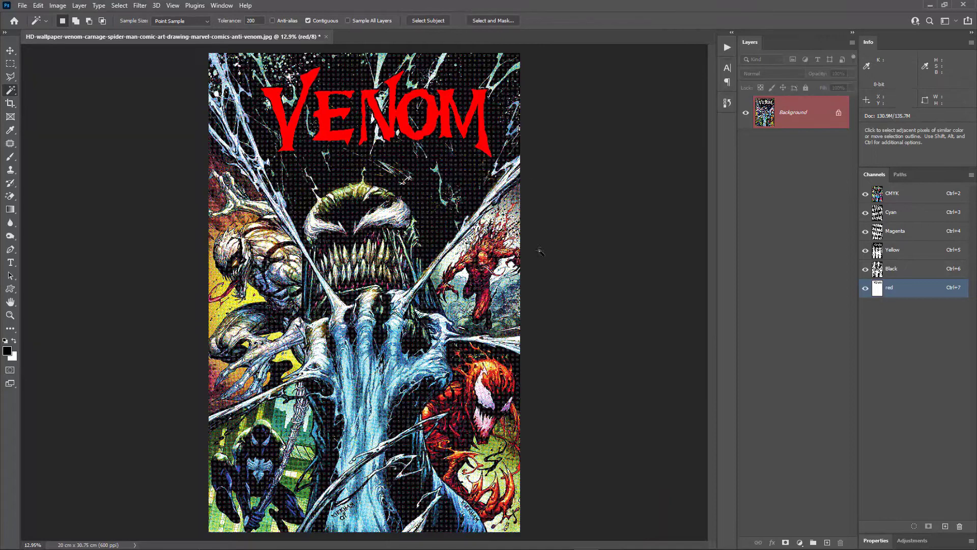
Apply a 3.0-pixel Gaussian Blur to all the CMYK channels.
click(914, 202)
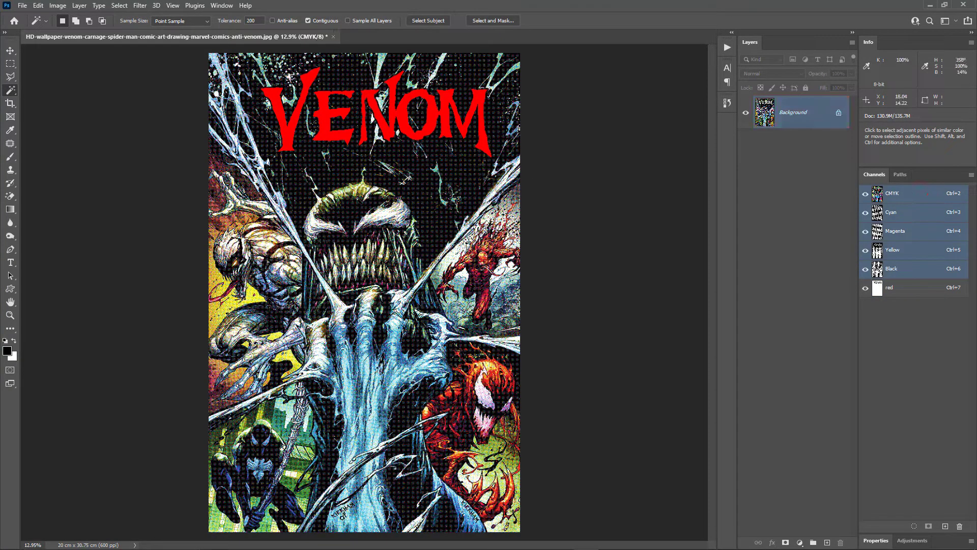
click(140, 6)
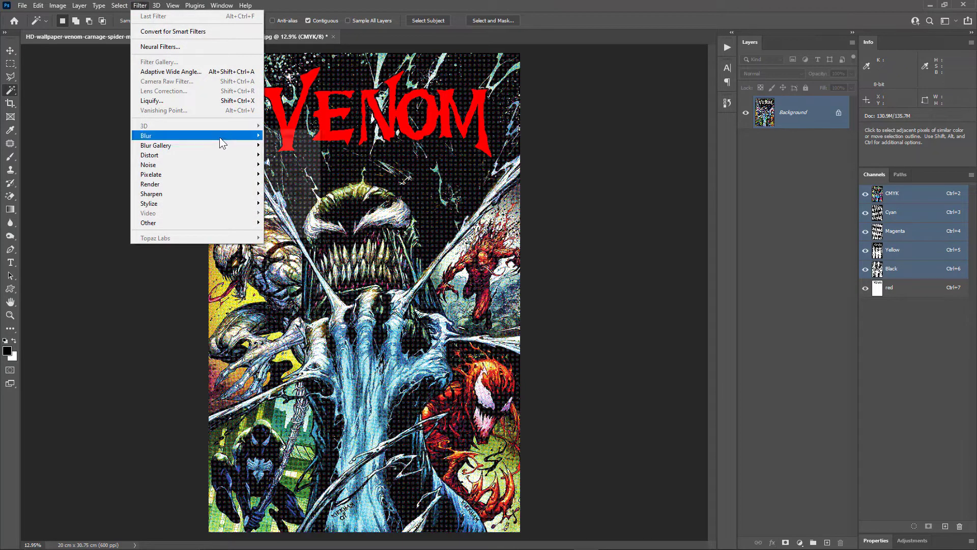
mouse_move(225, 135)
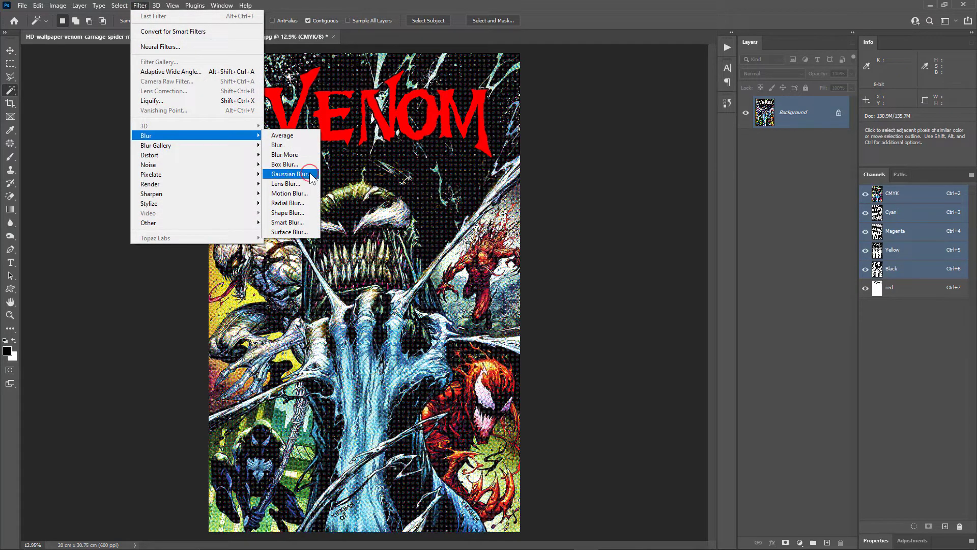
click(288, 174)
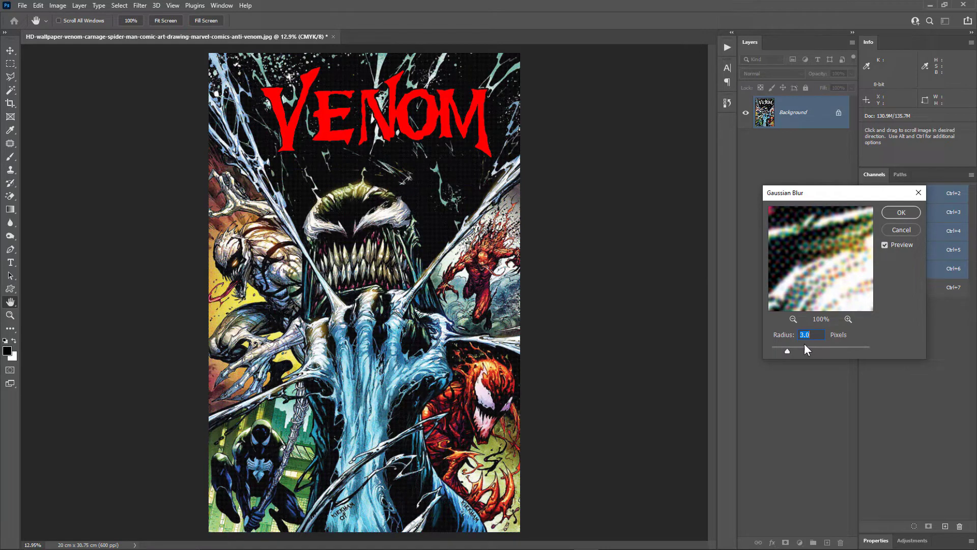
click(901, 212)
key(w)
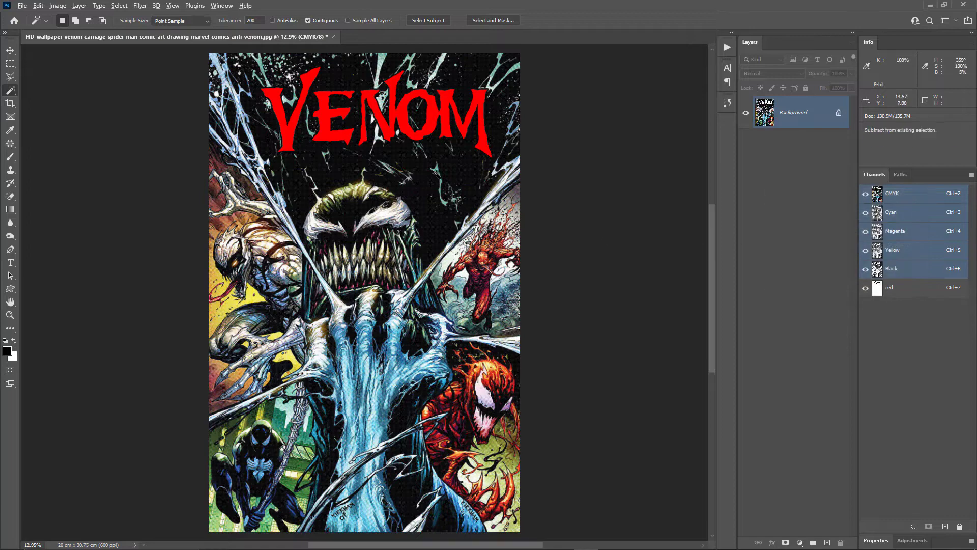
scroll(366, 155, up, 2)
scroll(356, 160, up, 3)
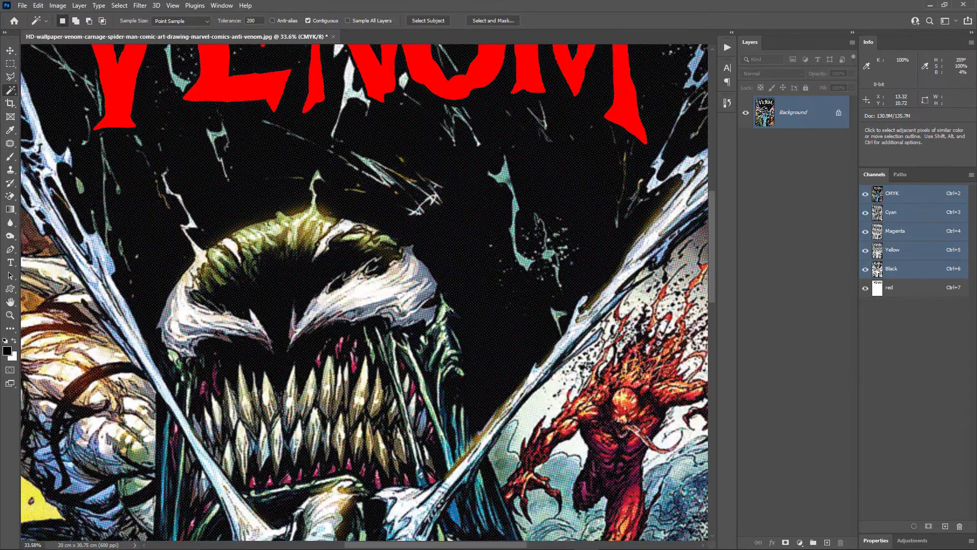
drag(370, 492, 473, 206)
scroll(473, 206, up, 5)
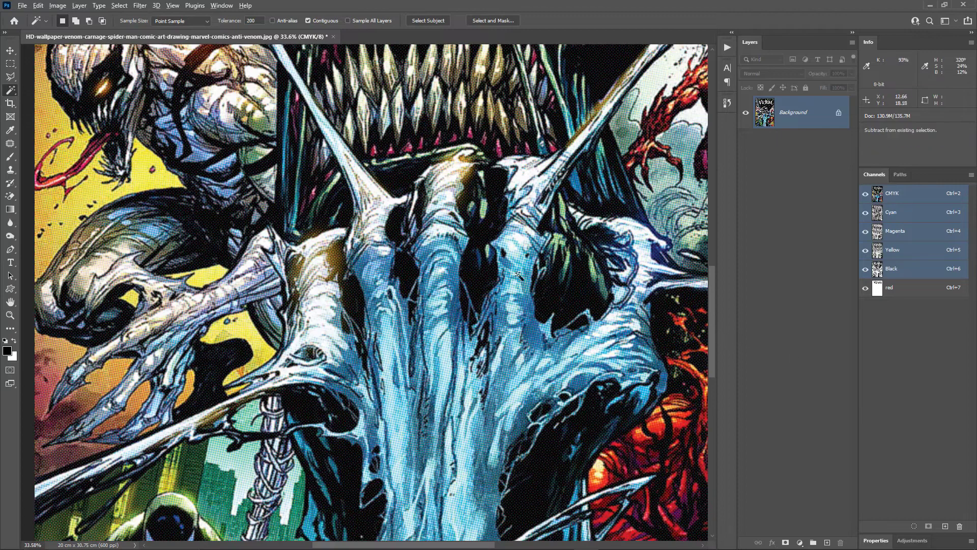
scroll(342, 262, up, 5)
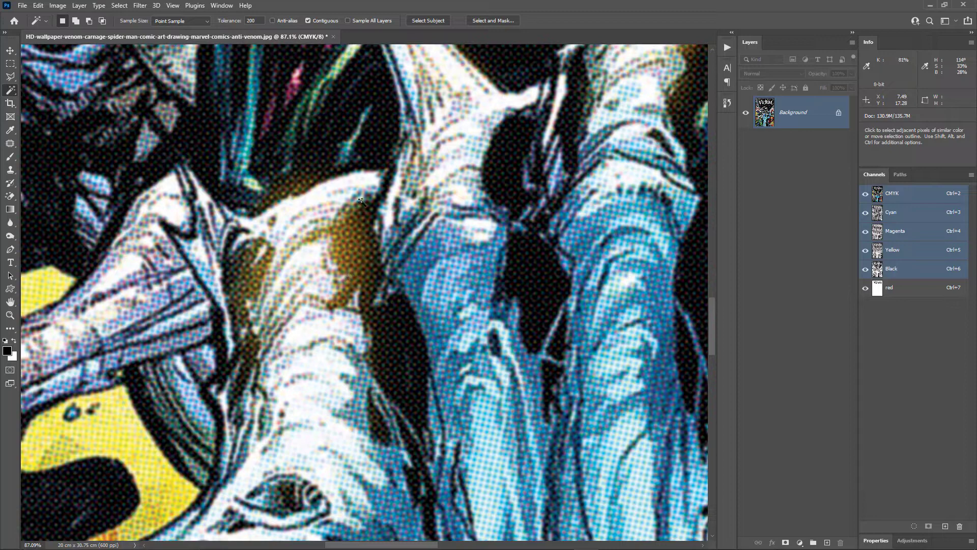
scroll(359, 214, down, 1)
key(ctrl+0)
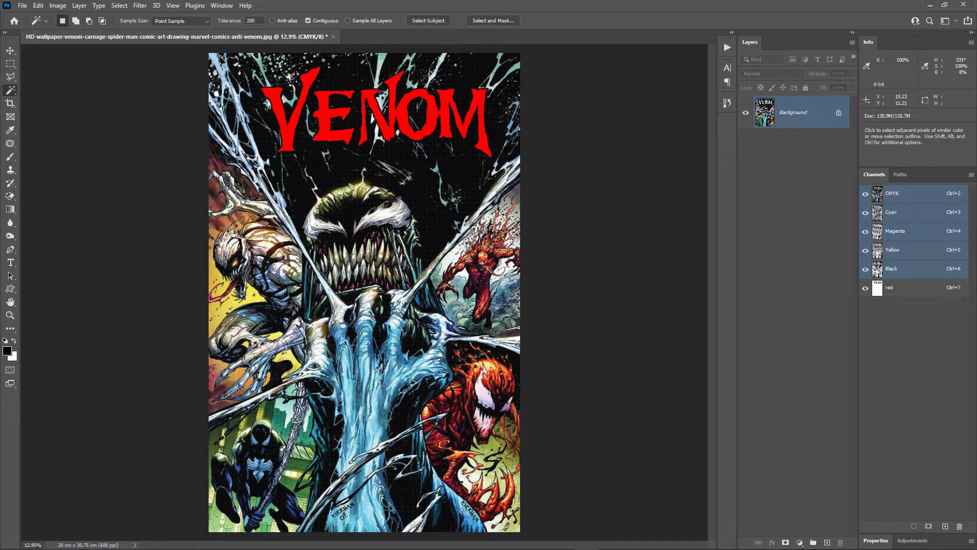
click(866, 289)
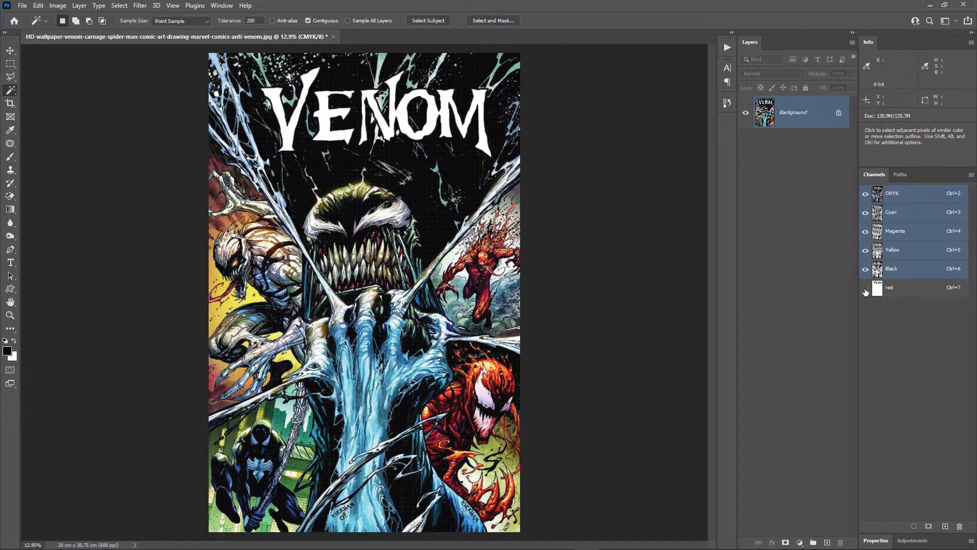
click(866, 288)
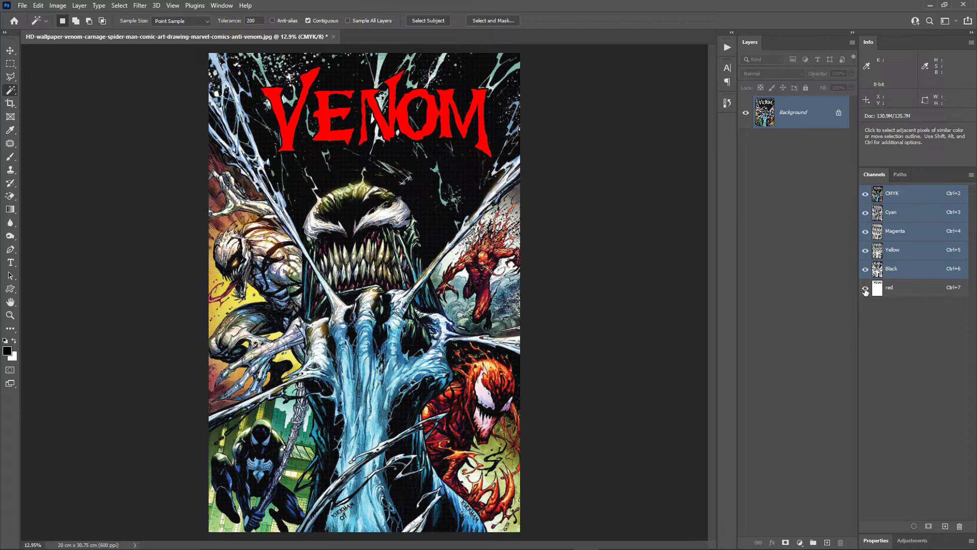